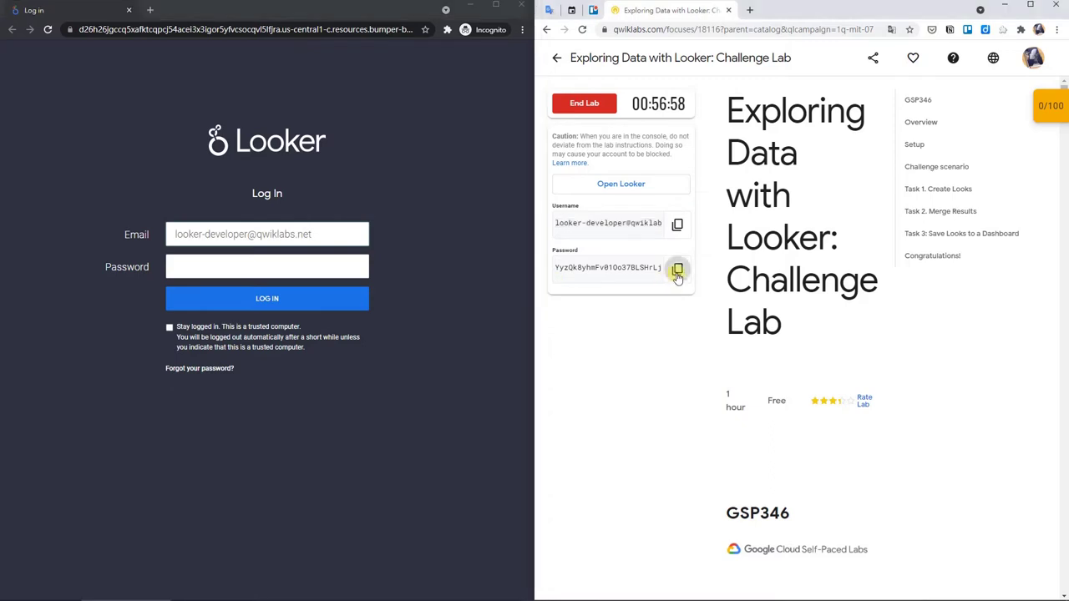
Log in to Looker with the lab's account password and widen the browser window.
left_click(234, 267)
key("ctrl+v")
left_click(345, 304)
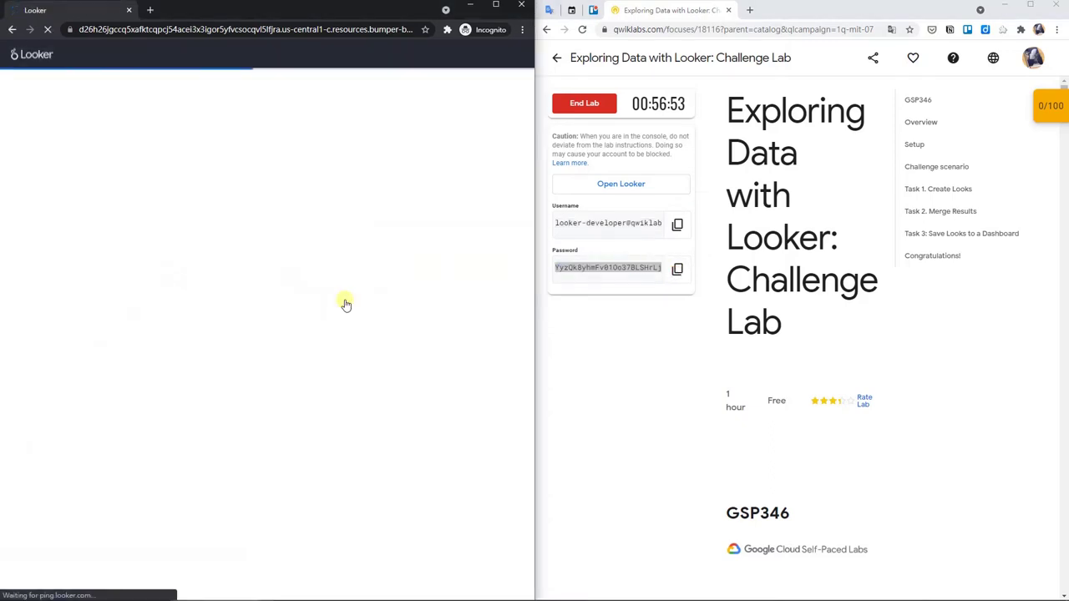
left_click_drag(534, 343, 698, 349)
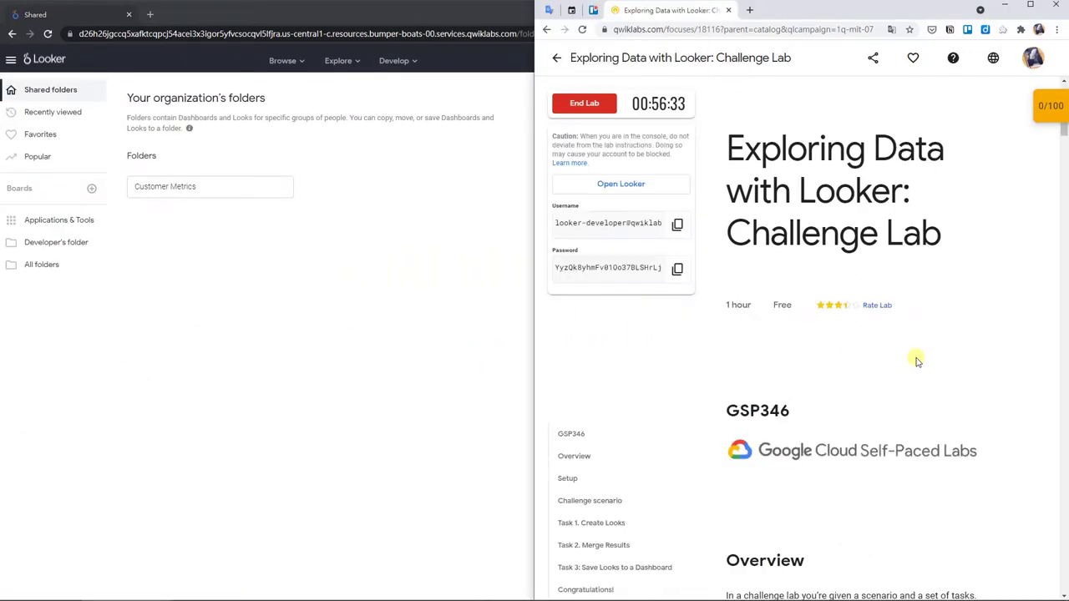
Find the Look #1 requirements under Task 1 of the lab instructions and open the FAA Airports Explore.
scroll(914, 358, "down", 10)
scroll(986, 387, "down", 15)
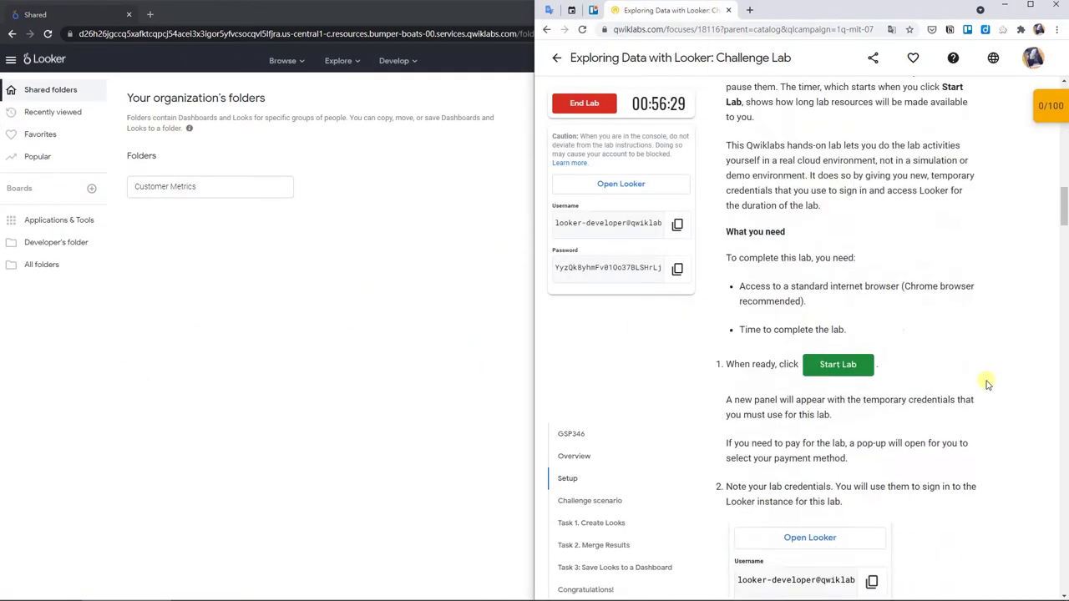
scroll(983, 382, "down", 5)
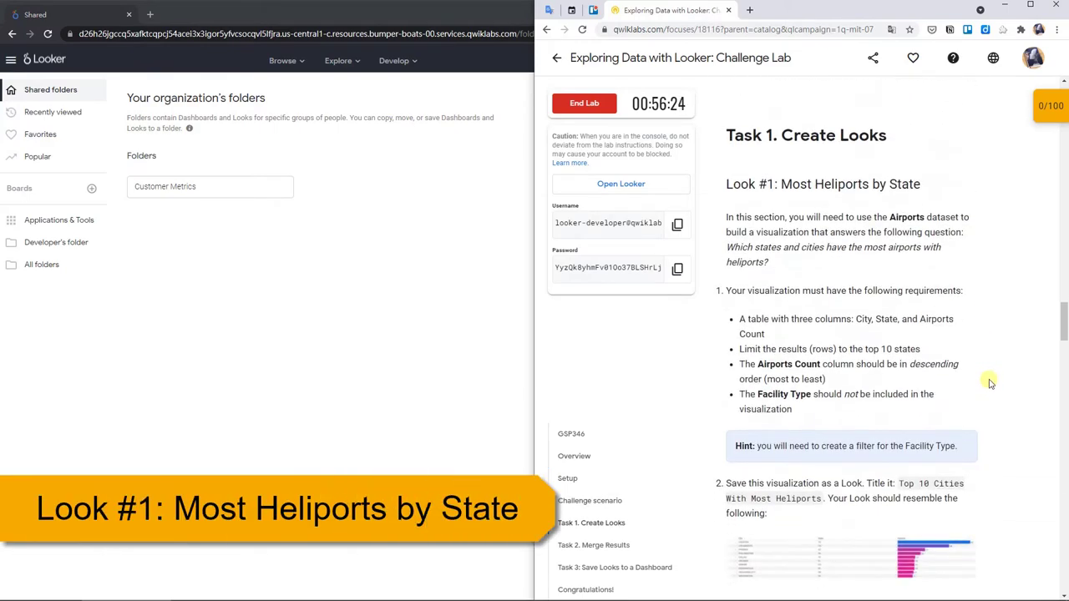
left_click(408, 261)
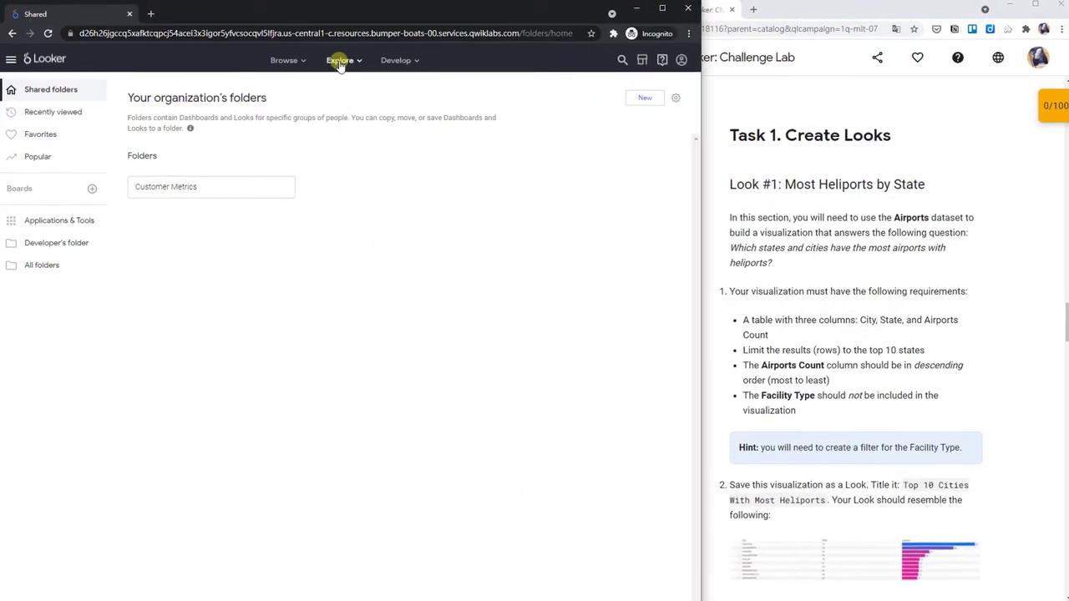
left_click(338, 60)
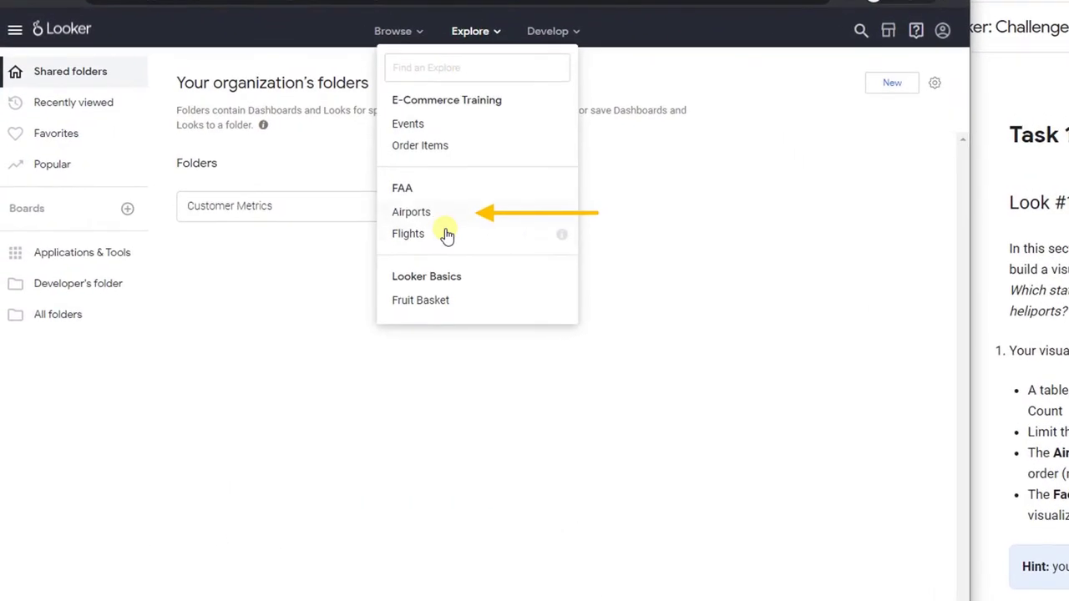
left_click(430, 210)
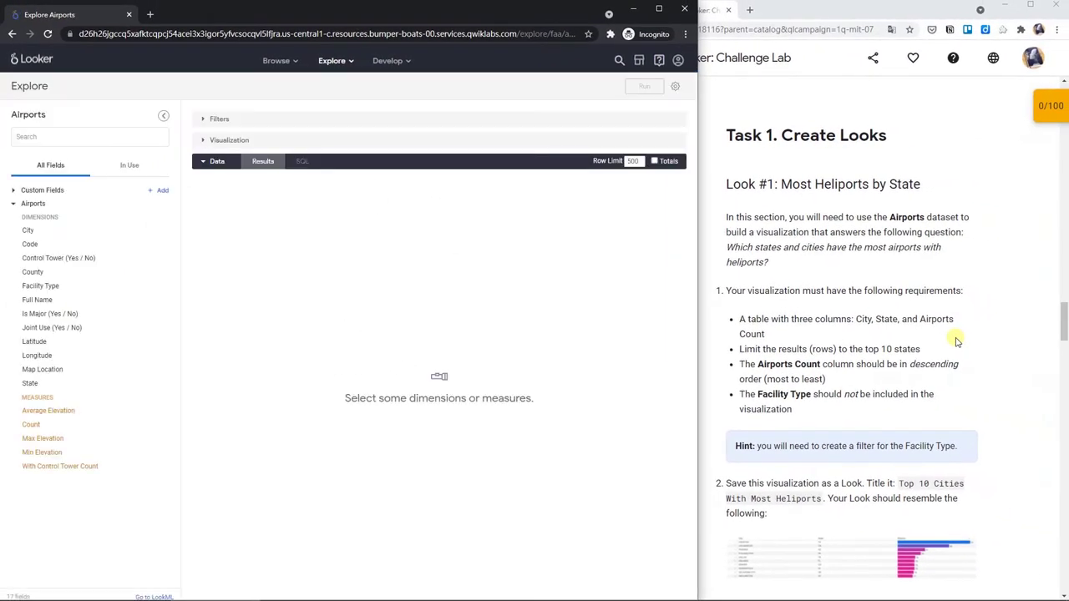
Add the City and State dimensions and the Count measure to the Airports query and set the row limit to 10.
triple_click(725, 327)
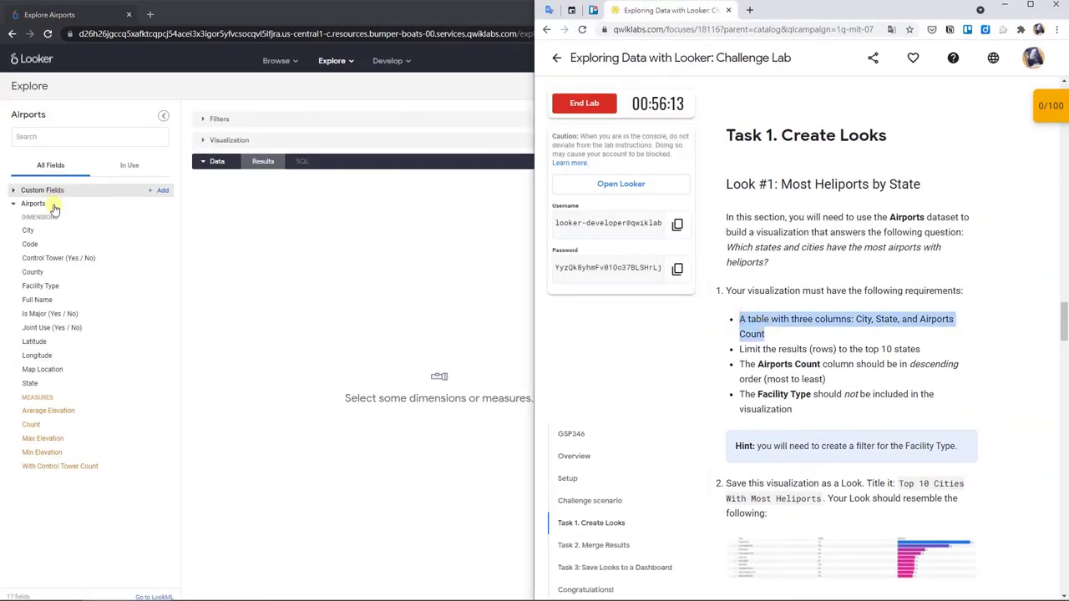
left_click(62, 230)
left_click(42, 390)
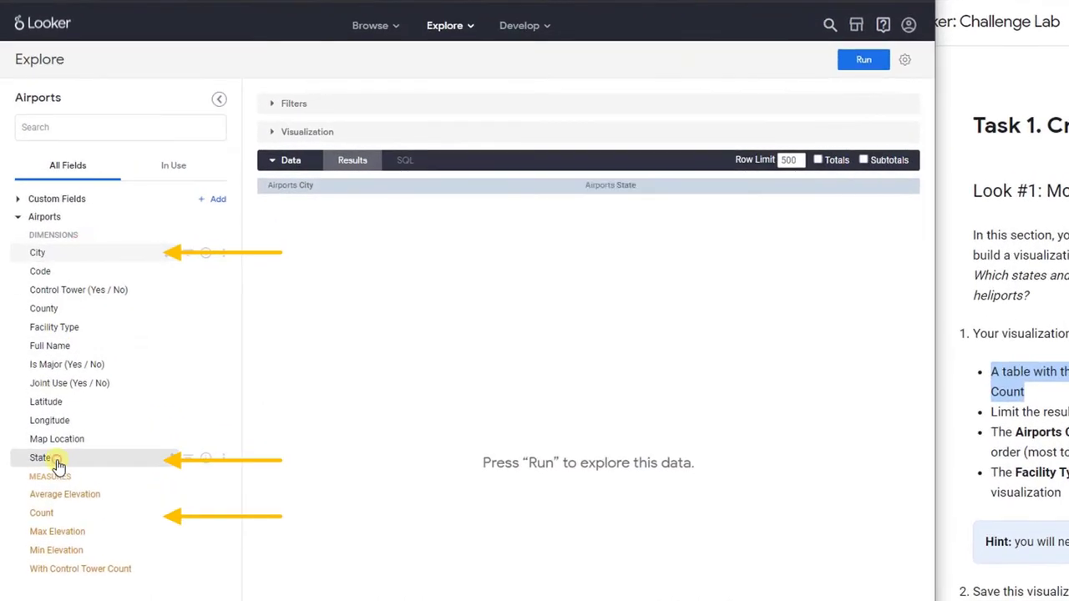
left_click(79, 516)
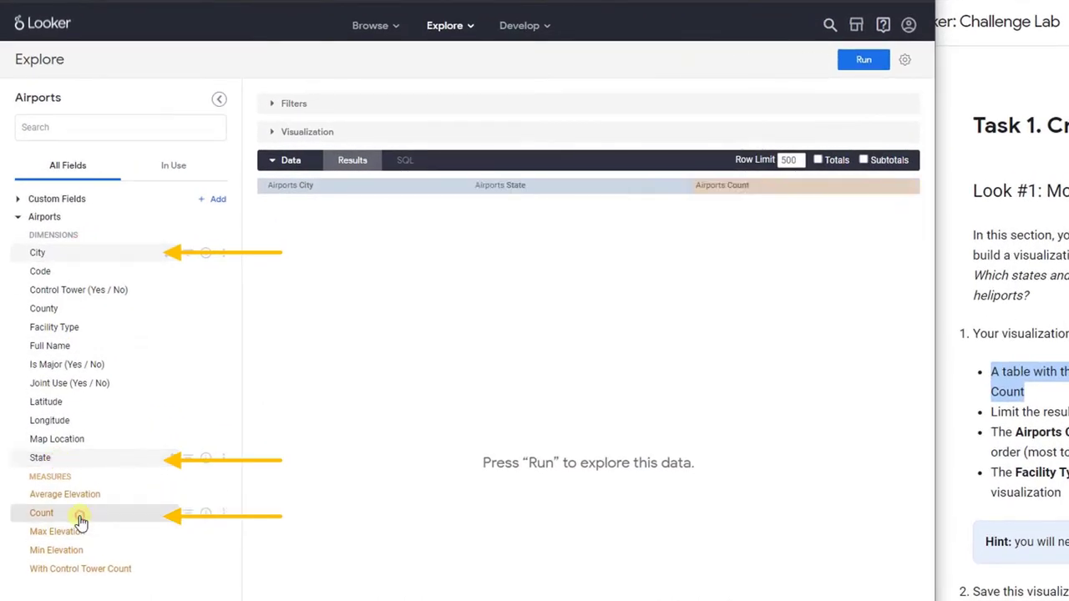
double_click(788, 159)
key("BackSpace")
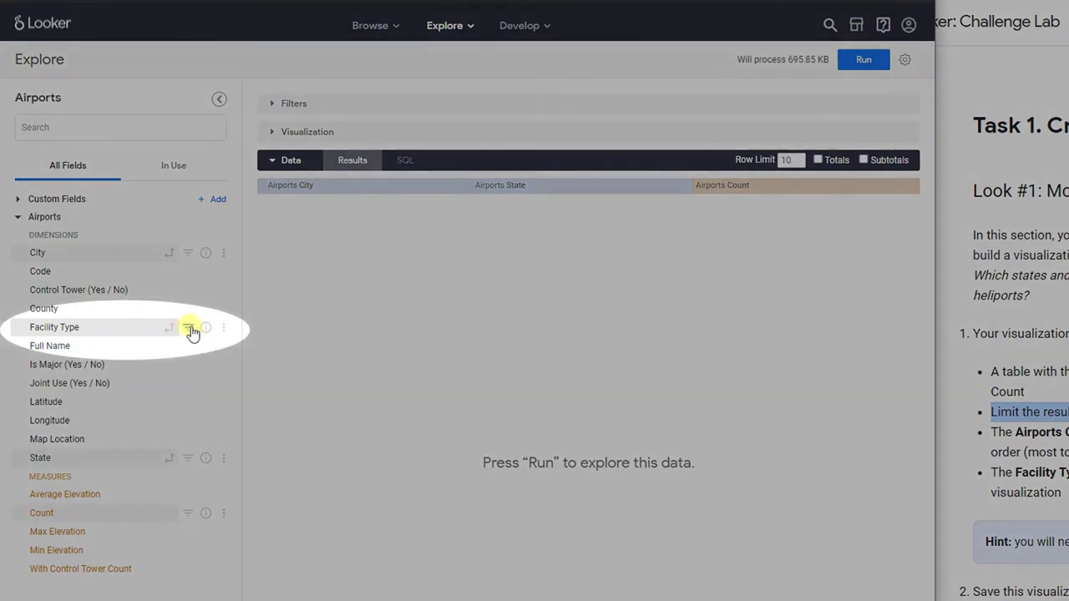
Filter the query so that Airports Facility Type is equal to HELIPORT.
left_click(189, 328)
left_click(615, 131)
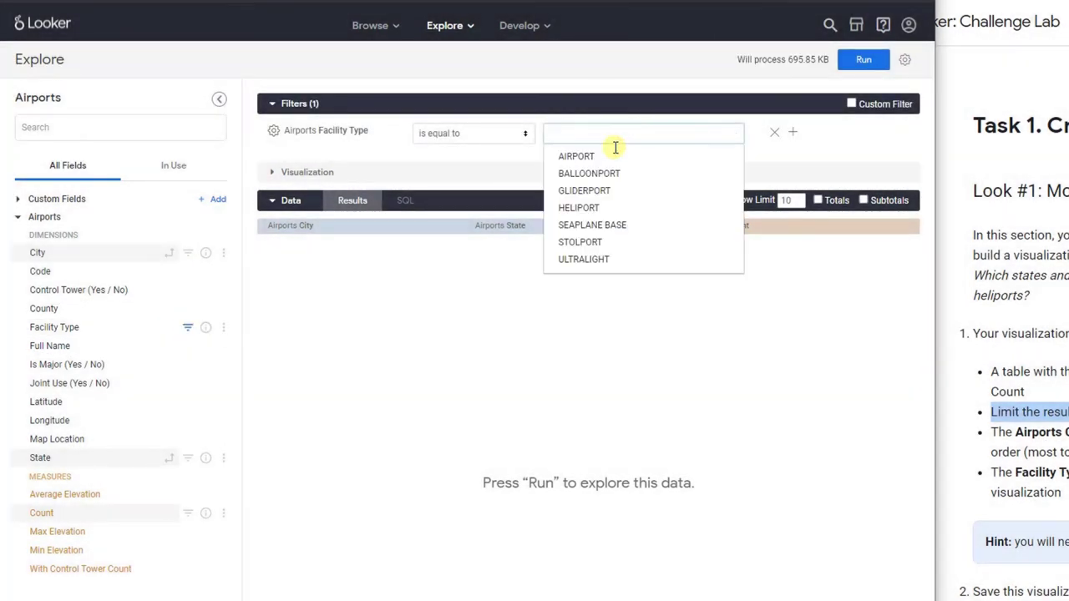
left_click(604, 207)
left_click(888, 139)
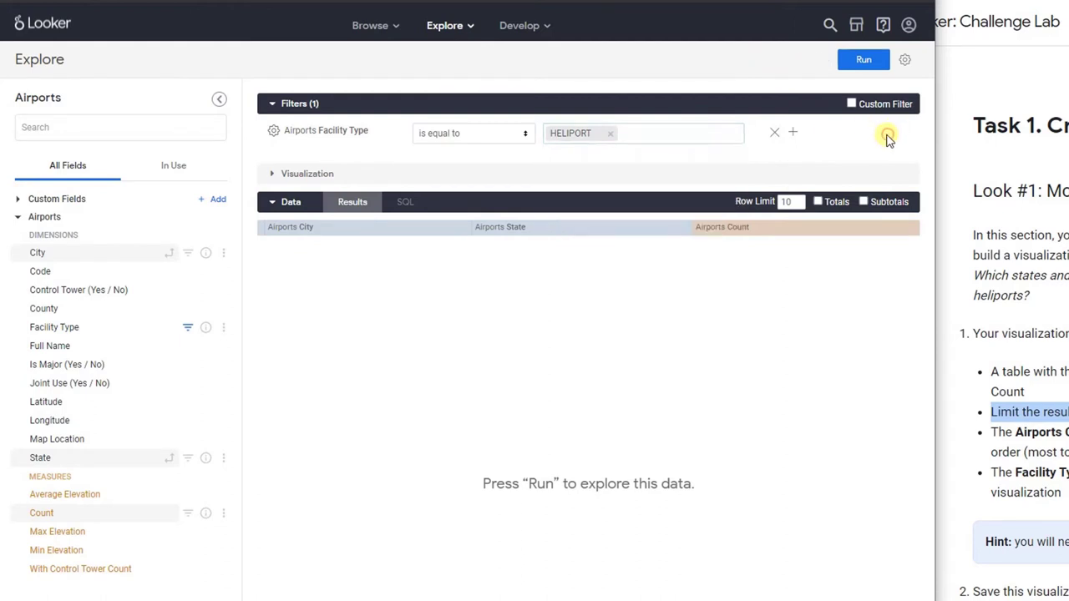
Run the heliport query and show its results as a table visualization.
left_click(860, 62)
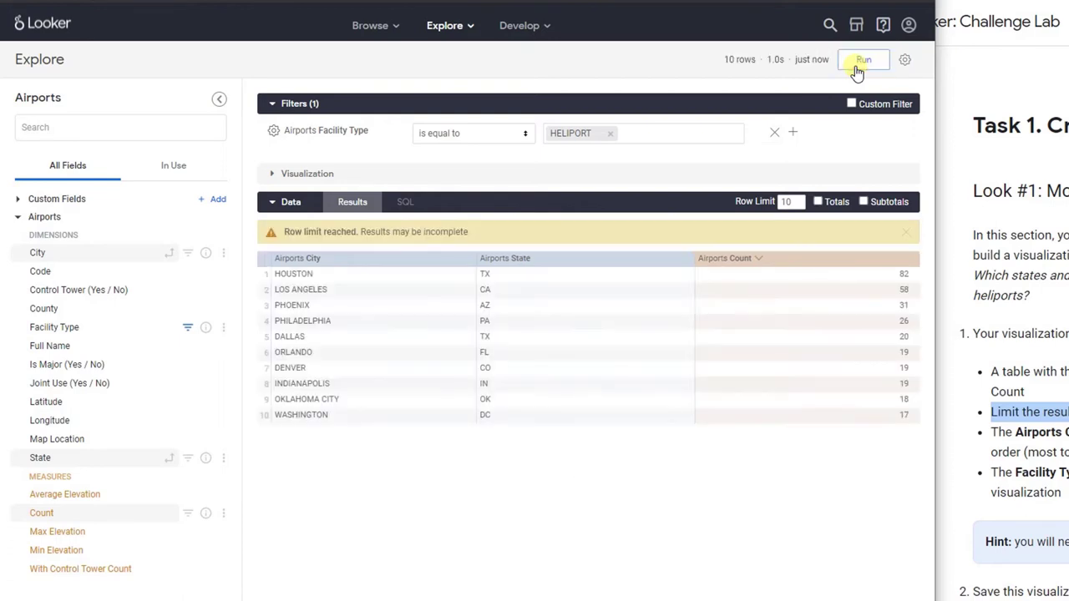
left_click(291, 177)
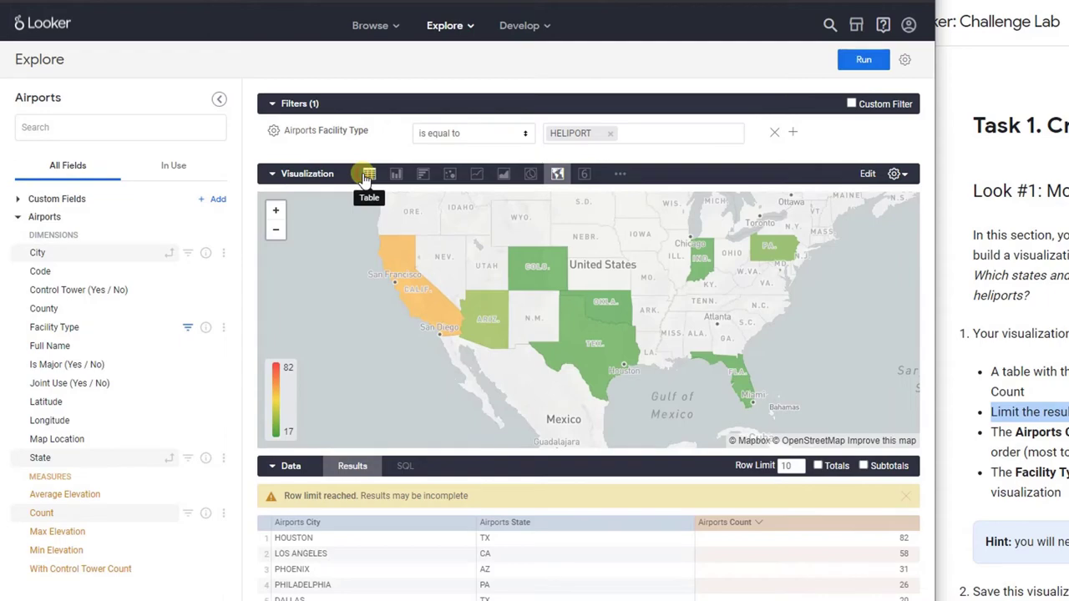
left_click(366, 177)
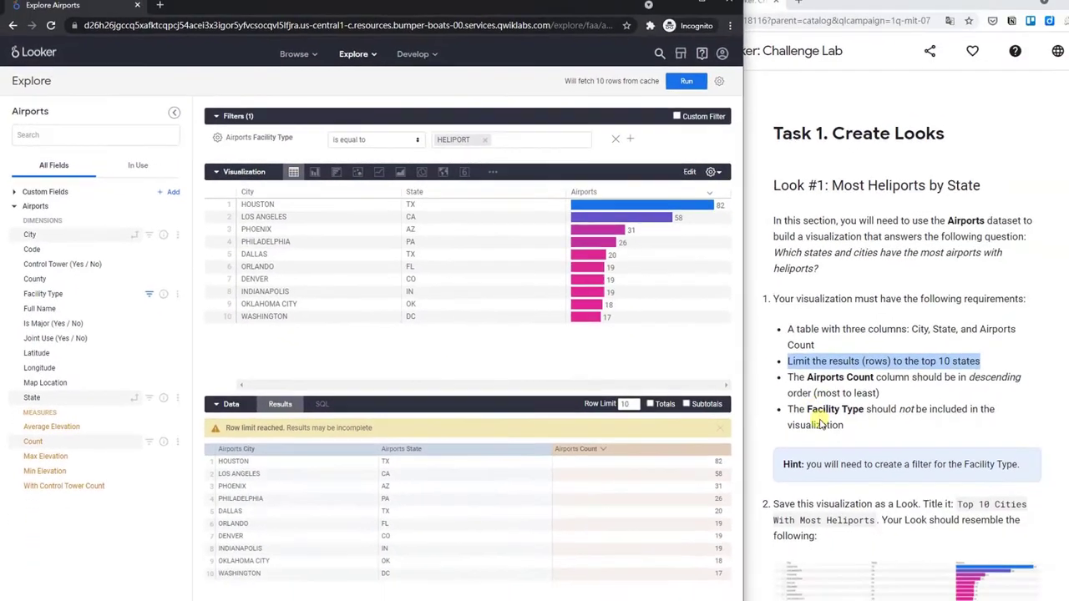
Save the visualization as a Look titled "Top 10 Cities With Most Heliports", using the title from the lab instructions.
scroll(823, 424, "down", 2)
left_click_drag(899, 317, 828, 339)
left_click(464, 327)
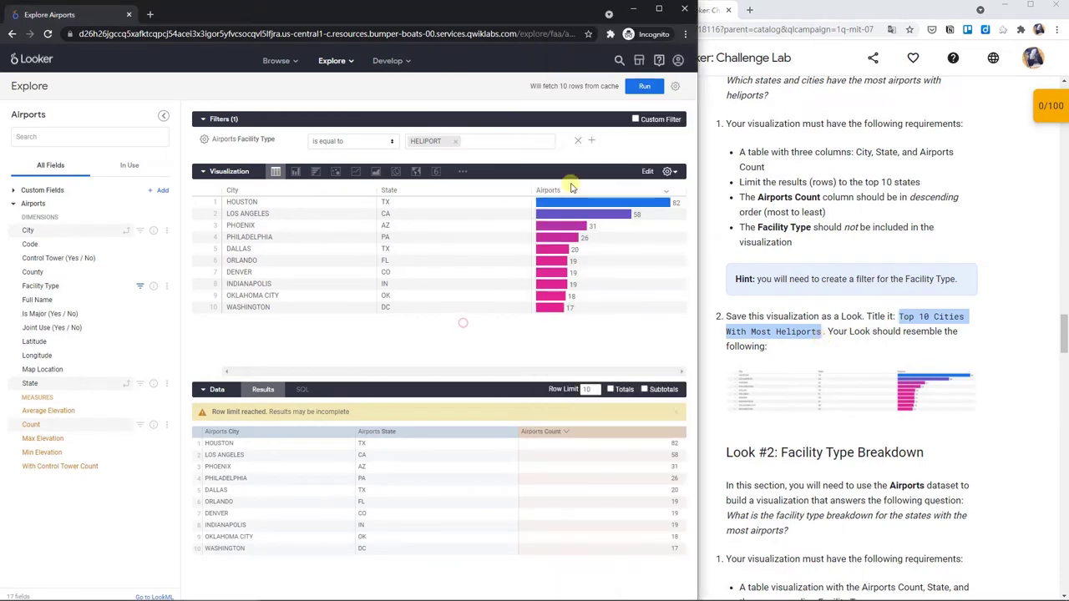
left_click(674, 87)
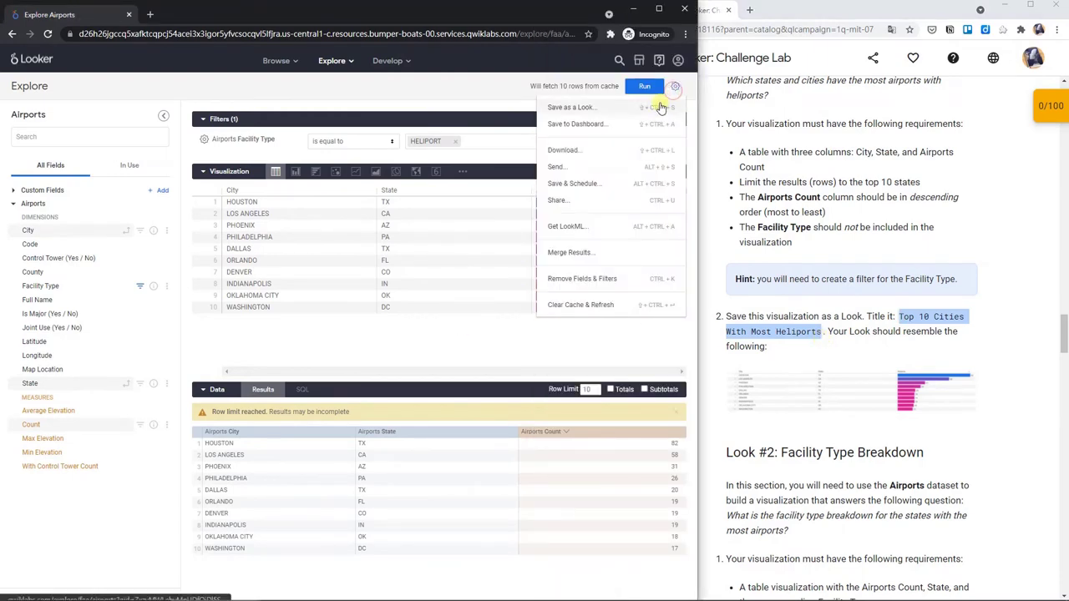
left_click(576, 105)
key("ctrl+v")
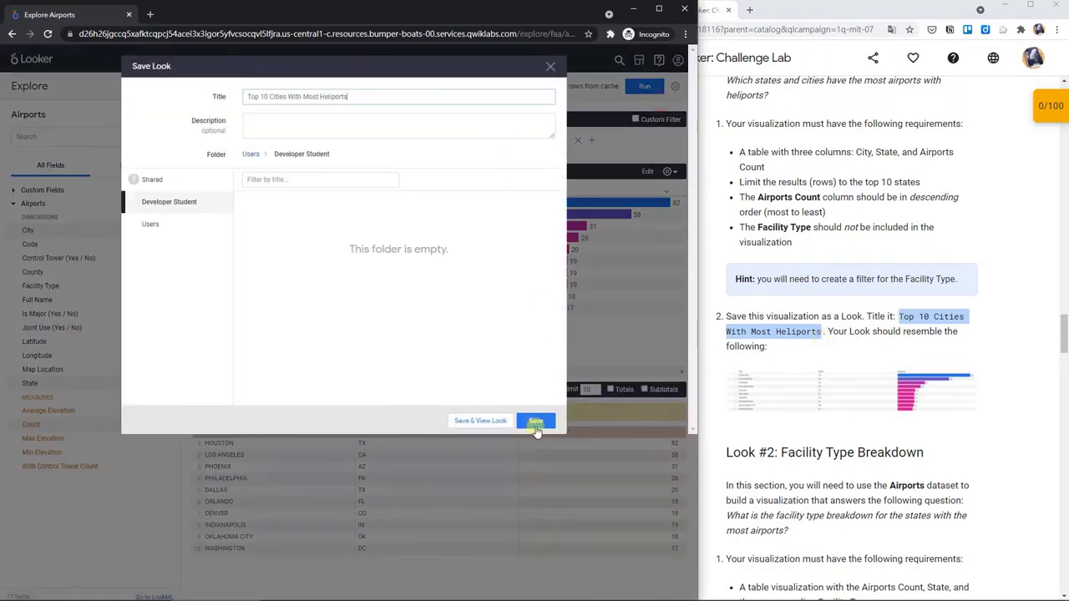
left_click(535, 423)
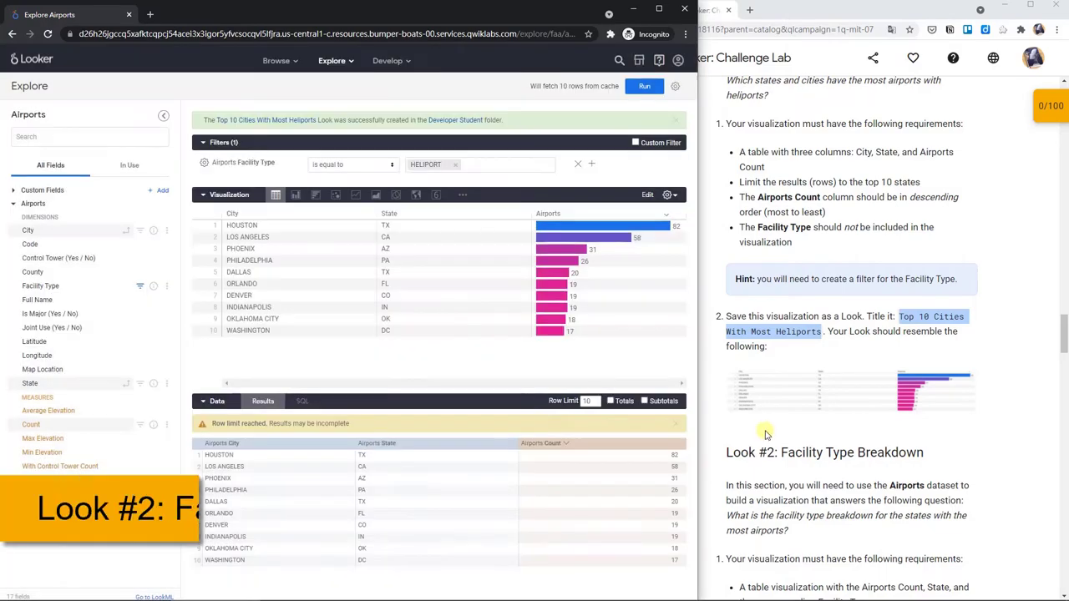
Find the Look #2 requirements in the lab instructions and start a new Airports Explore.
scroll(765, 424, "down", 3)
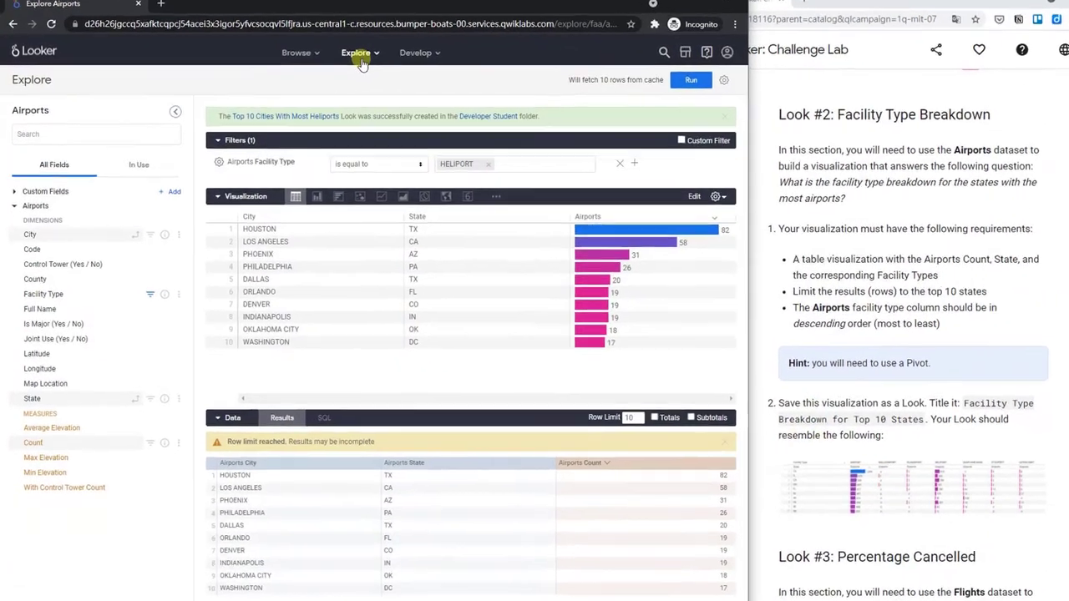
left_click(332, 60)
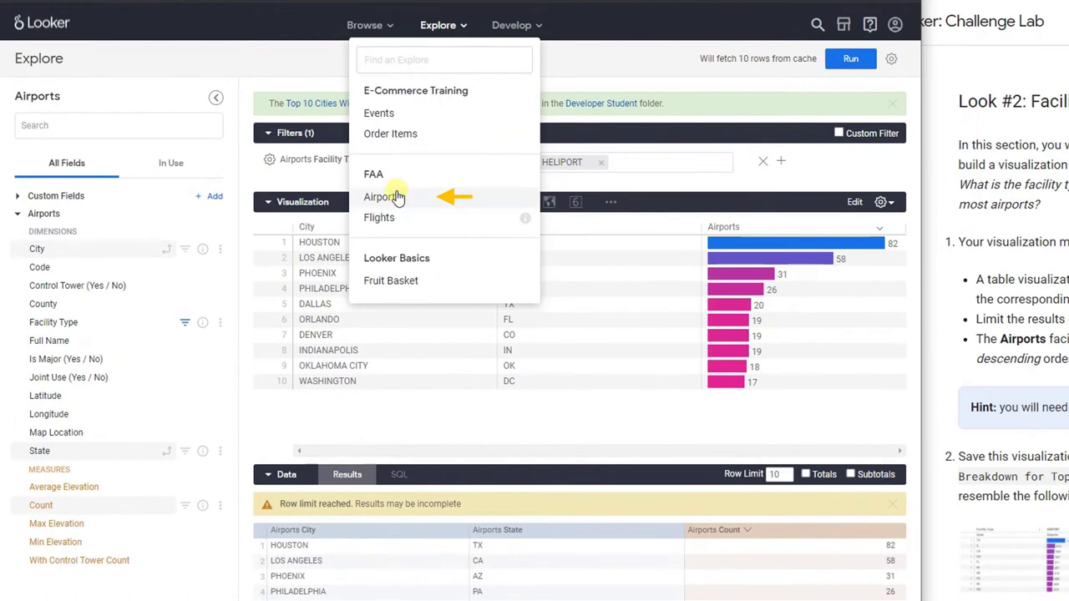
left_click(389, 196)
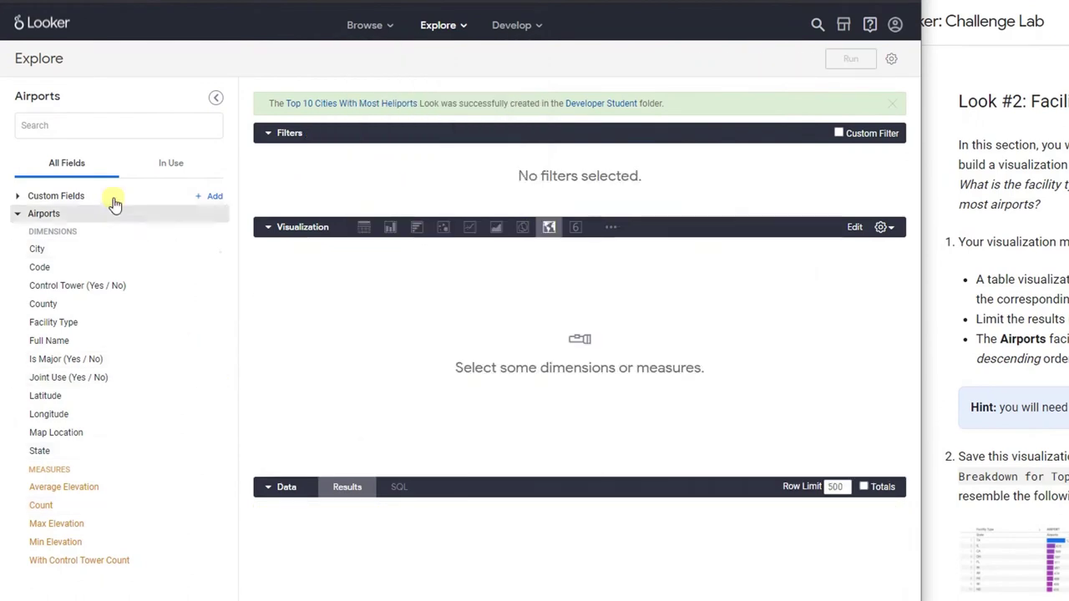
Add the Count measure and State dimension, pivot the data by Facility Type, and set the row limit to 10.
left_click(89, 504)
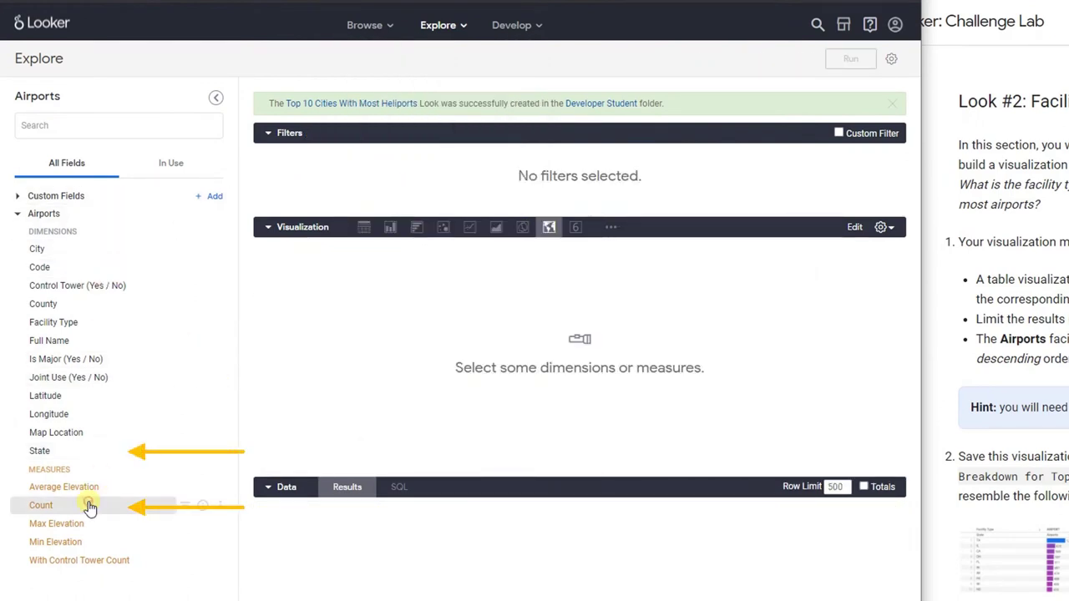
left_click(267, 227)
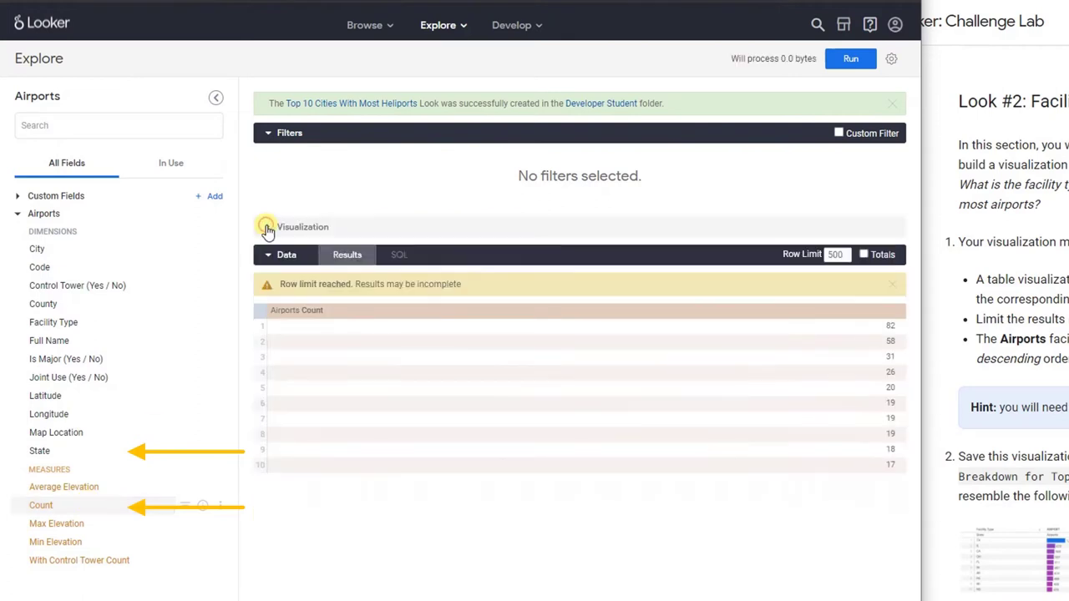
left_click(55, 451)
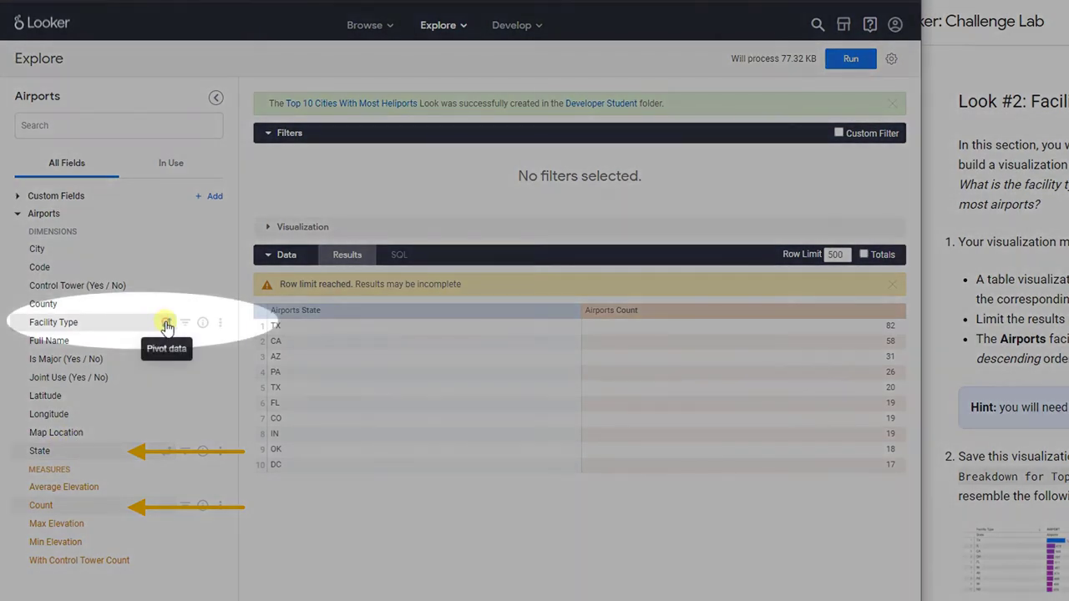
left_click(166, 324)
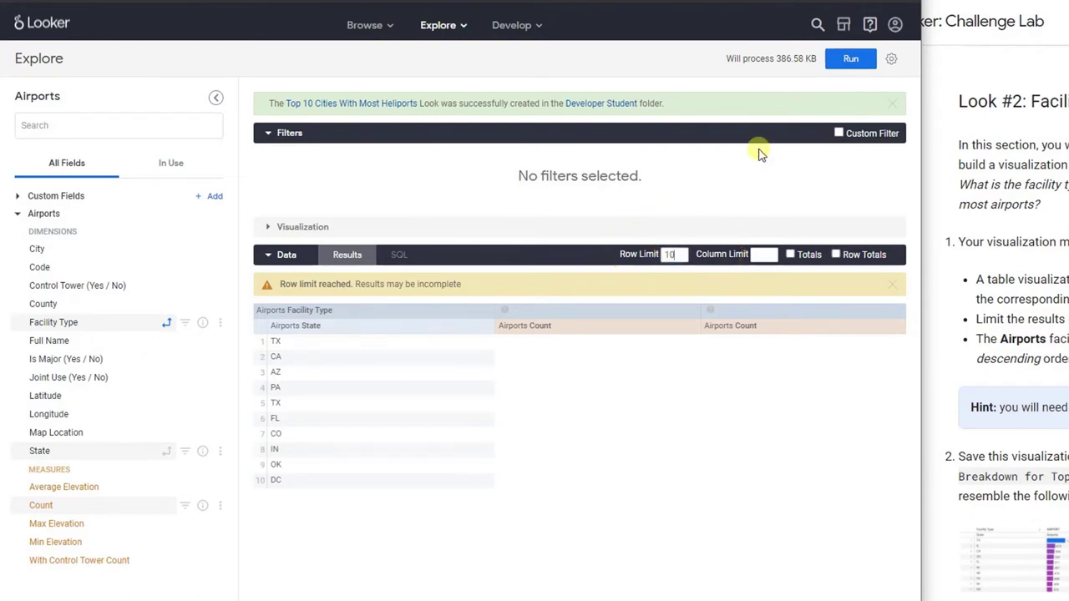
Set the visualization type to table and run the pivoted airports query.
left_click(305, 227)
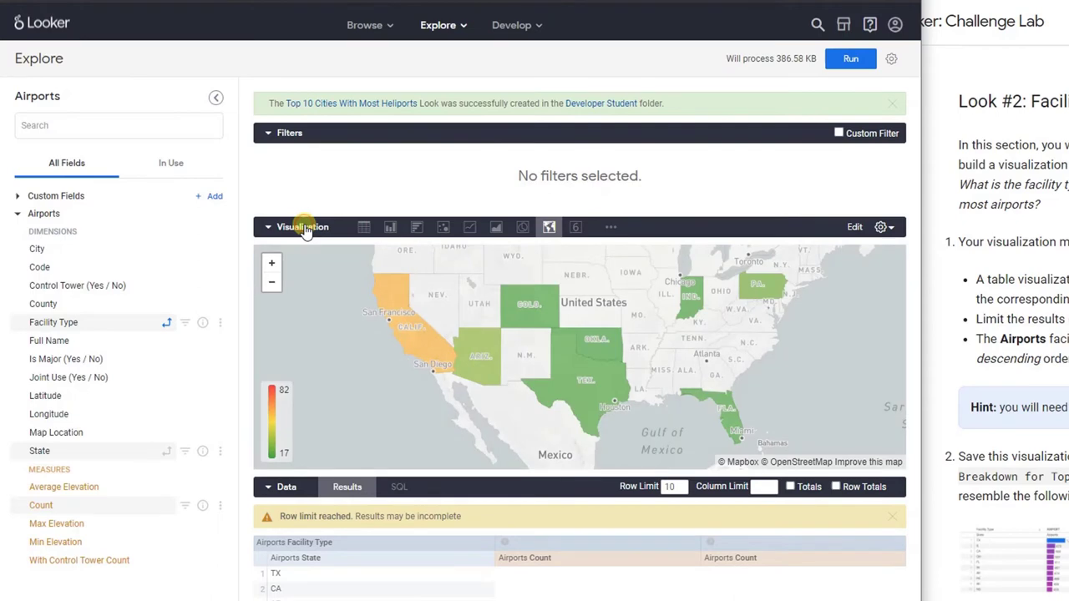
left_click(364, 227)
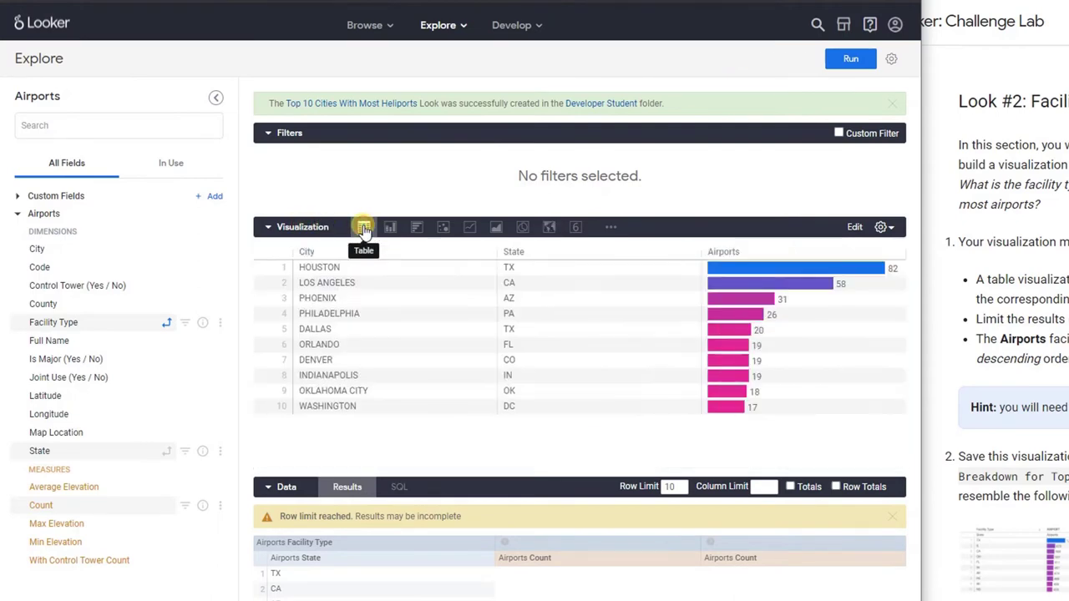
left_click(850, 60)
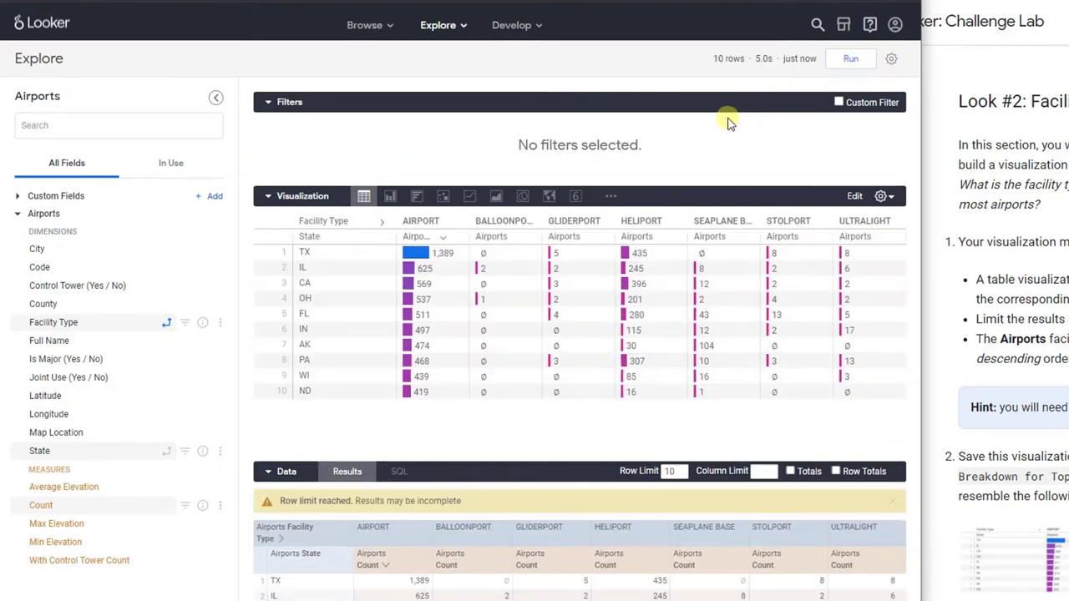
Save the pivoted table as a Look titled "Facility Type Breakdown for Top 10 States", copying the title from the lab instructions.
left_click(892, 62)
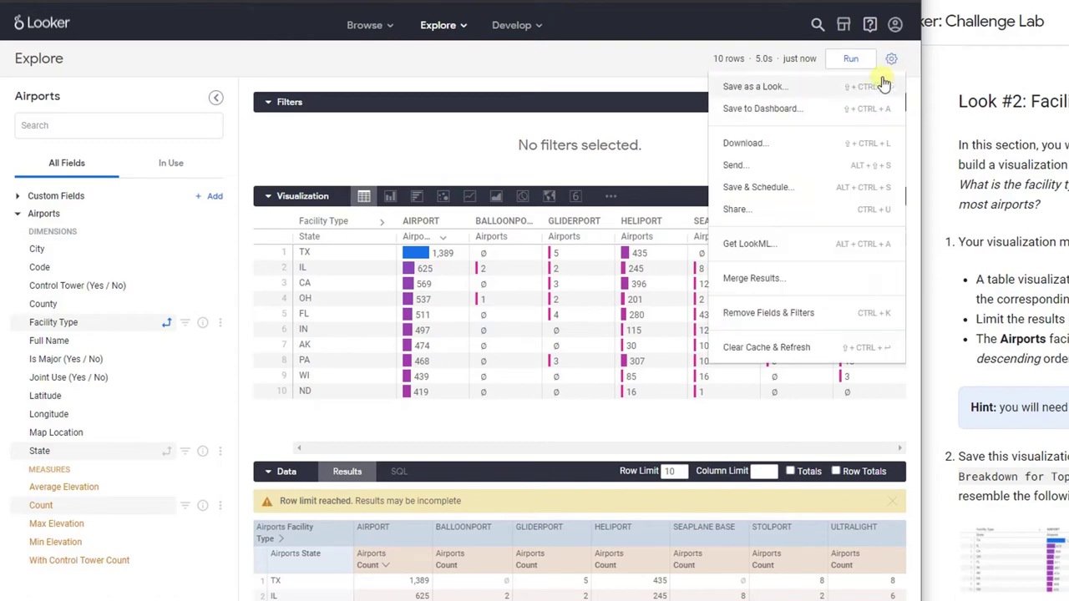
left_click(756, 151)
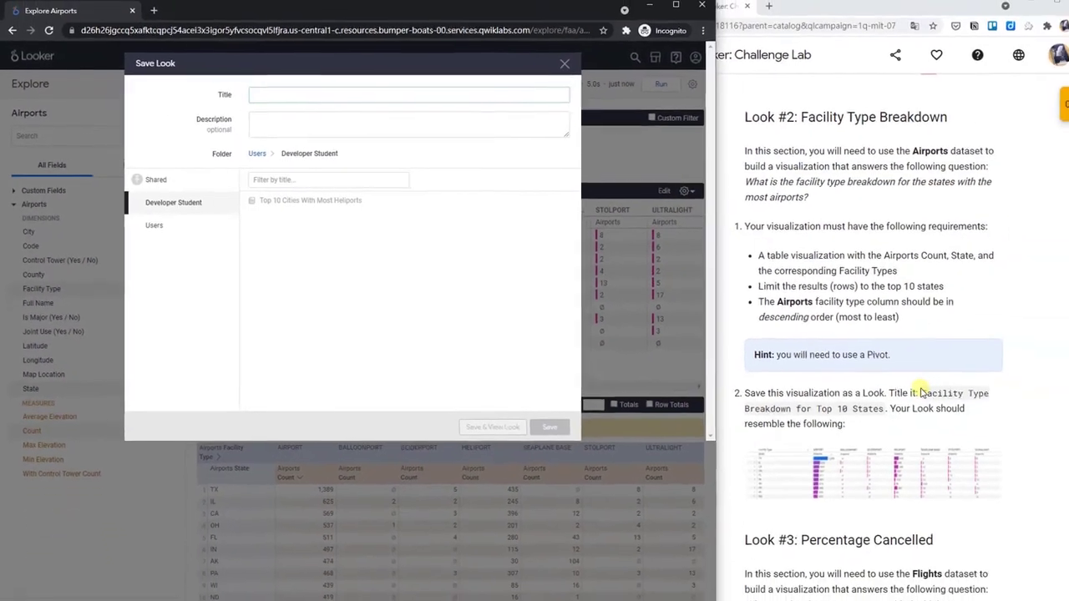
left_click(921, 393)
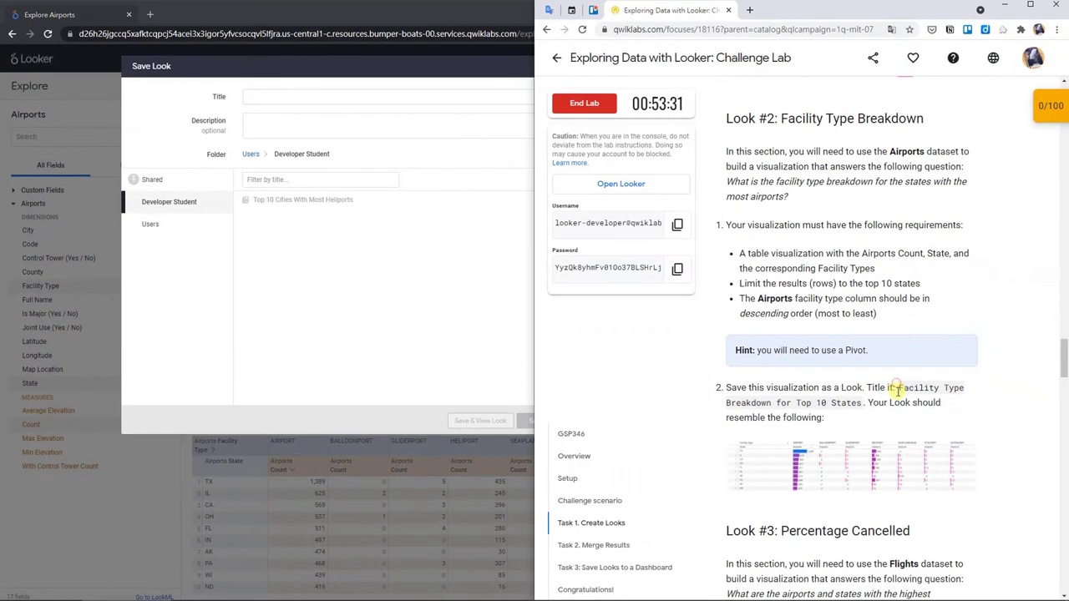
left_click_drag(920, 393, 879, 410)
key("ctrl+c")
left_click(384, 96)
key("ctrl+v")
left_click(541, 420)
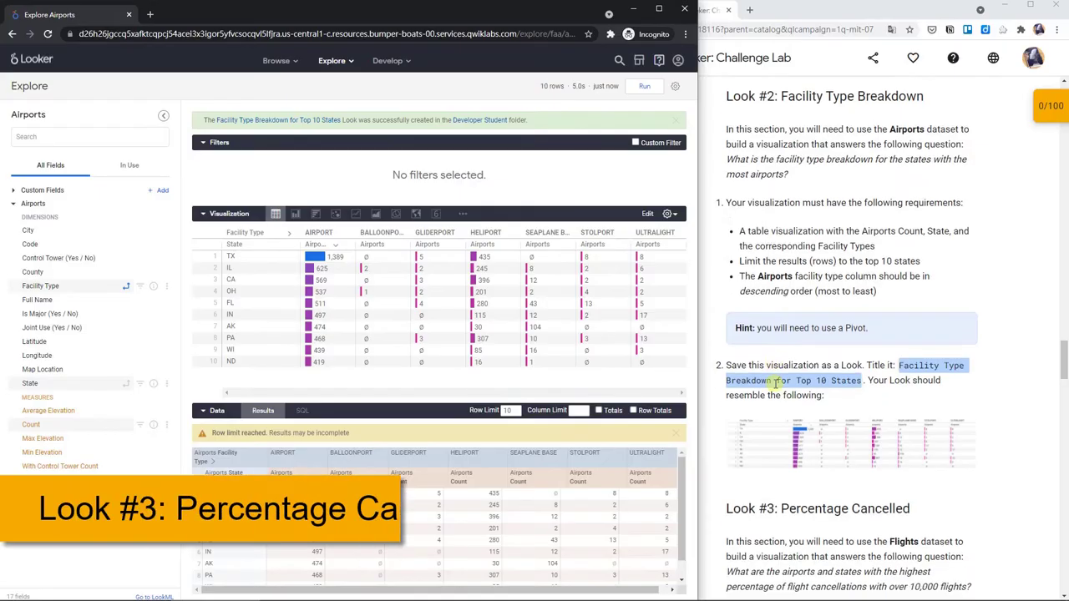
Start a new Flights Explore for Look #3 and add the Aircraft Origin City and State dimensions.
scroll(777, 384, "down", 5)
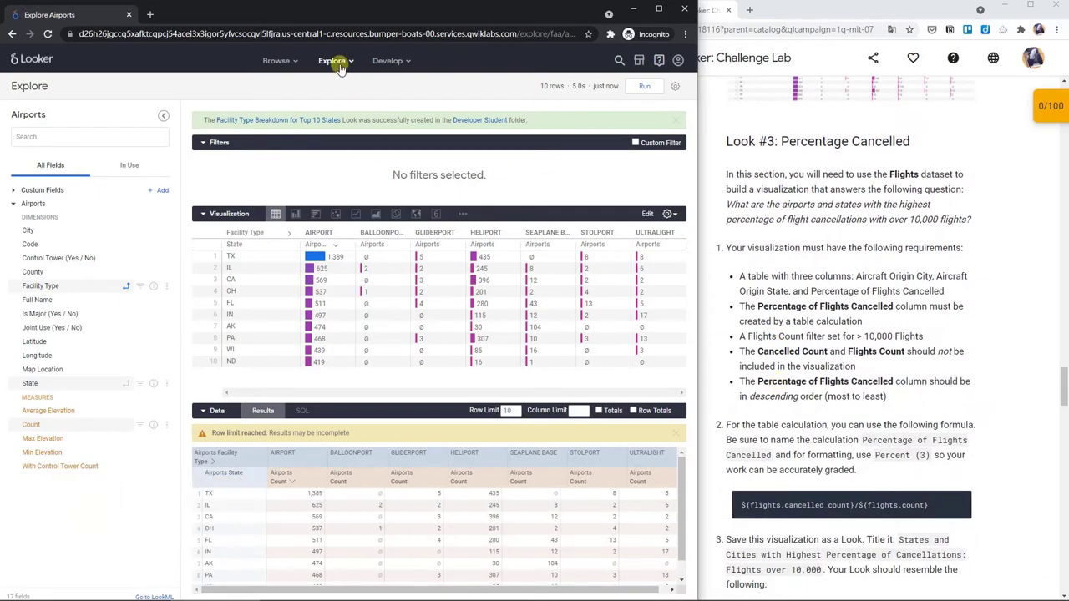
left_click(333, 61)
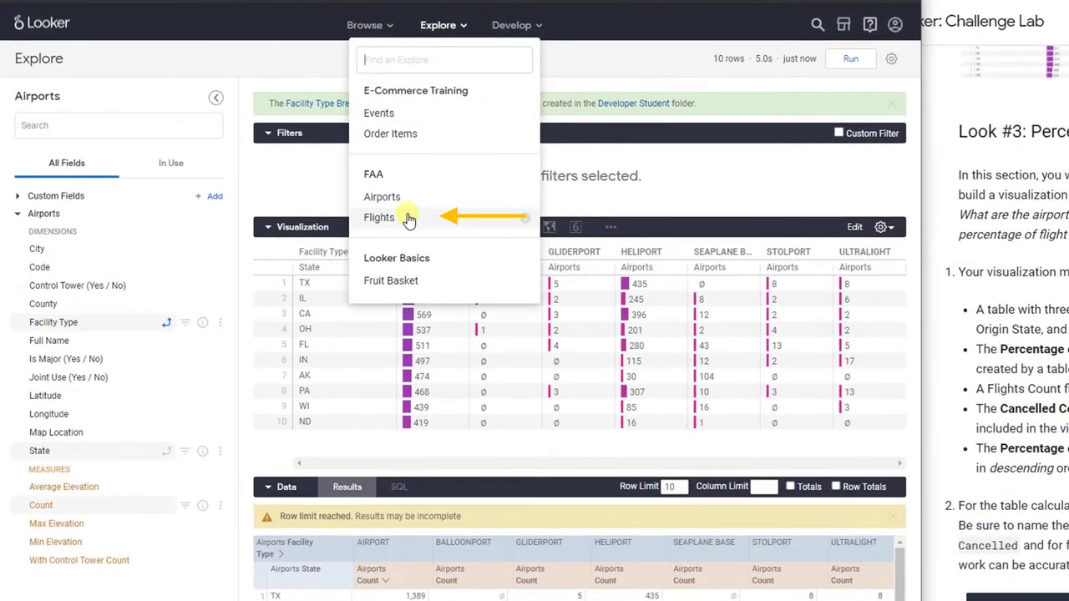
left_click(409, 219)
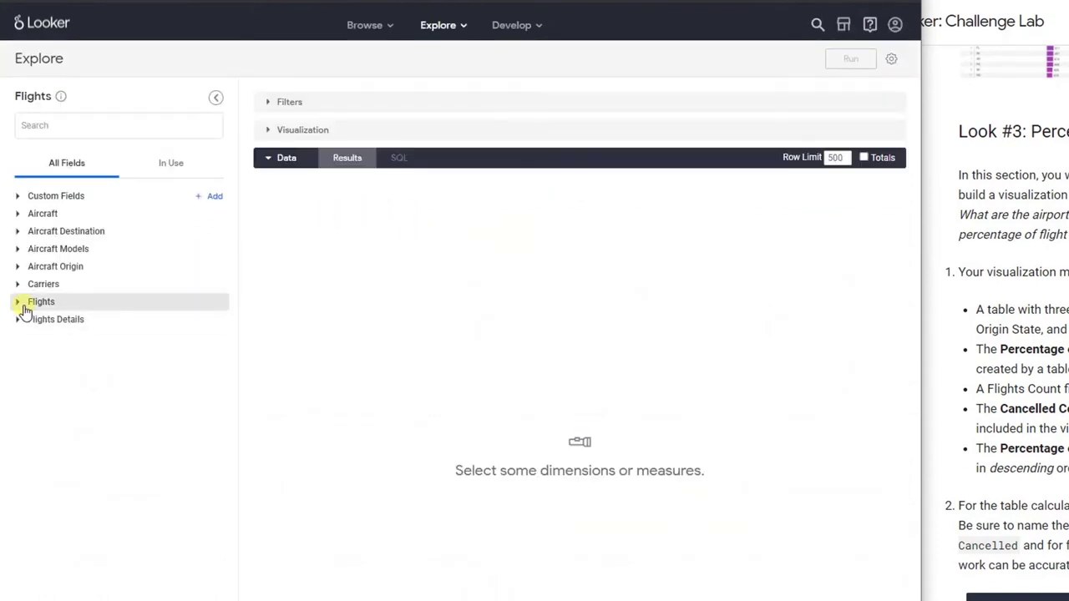
left_click(25, 267)
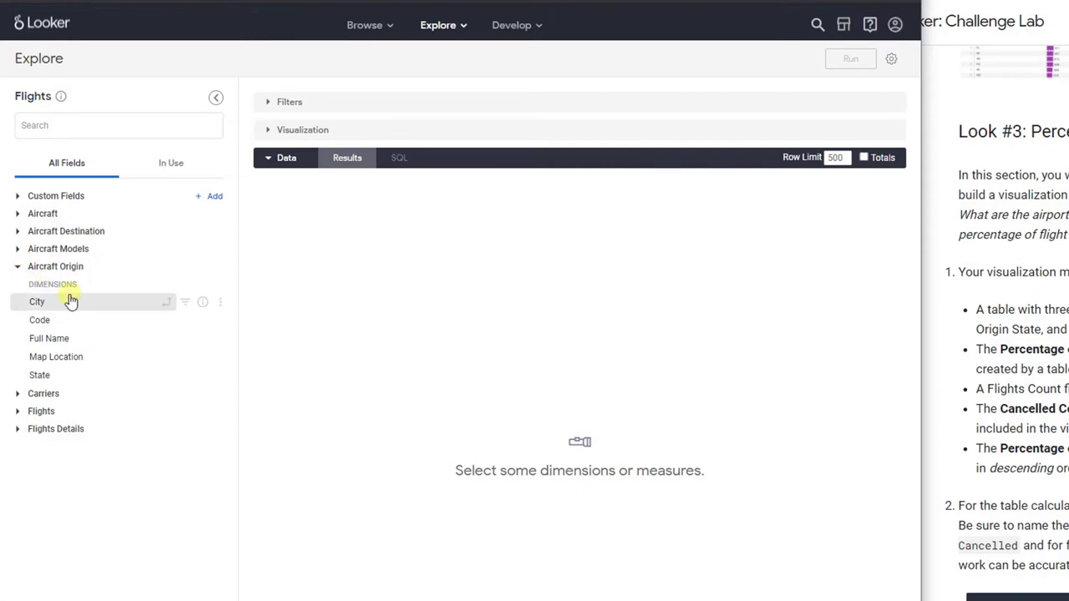
left_click(71, 304)
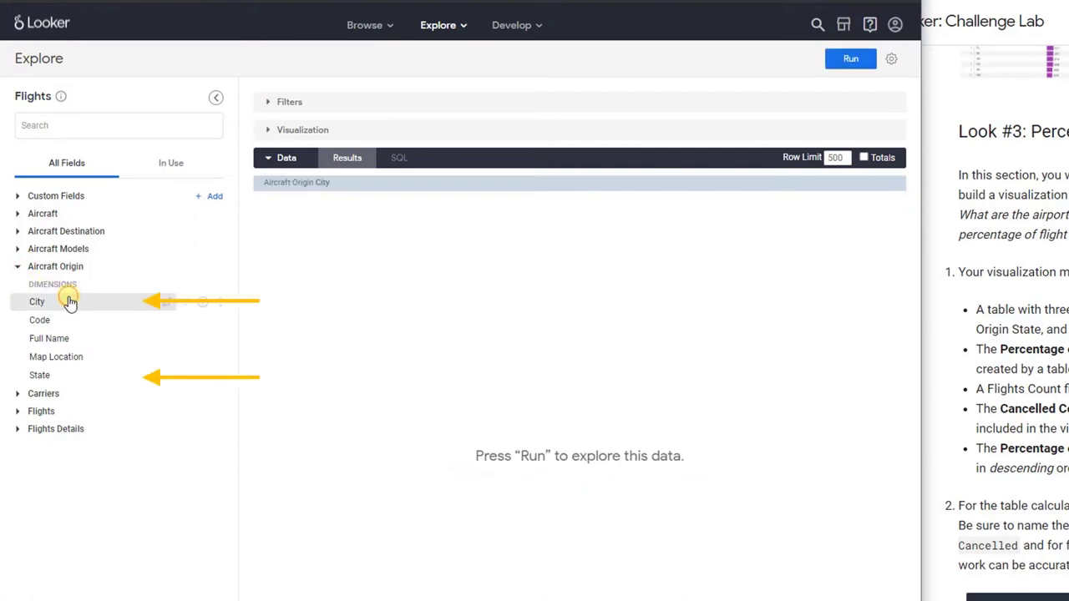
left_click(64, 380)
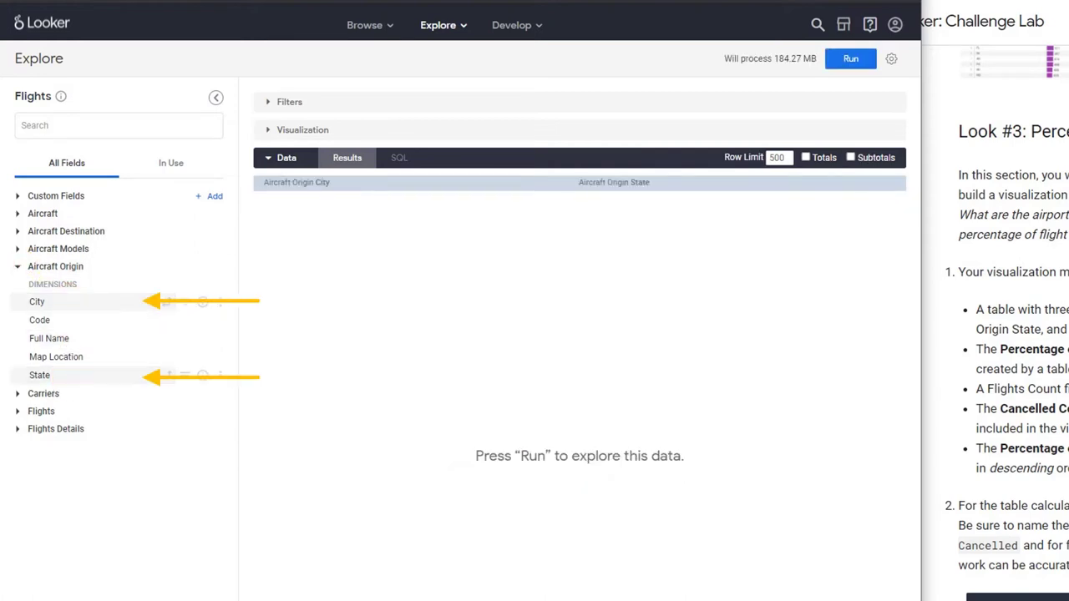
Add the Flights Count and Flights Details Cancelled Count measures to the query.
left_click_drag(651, 349, 791, 368)
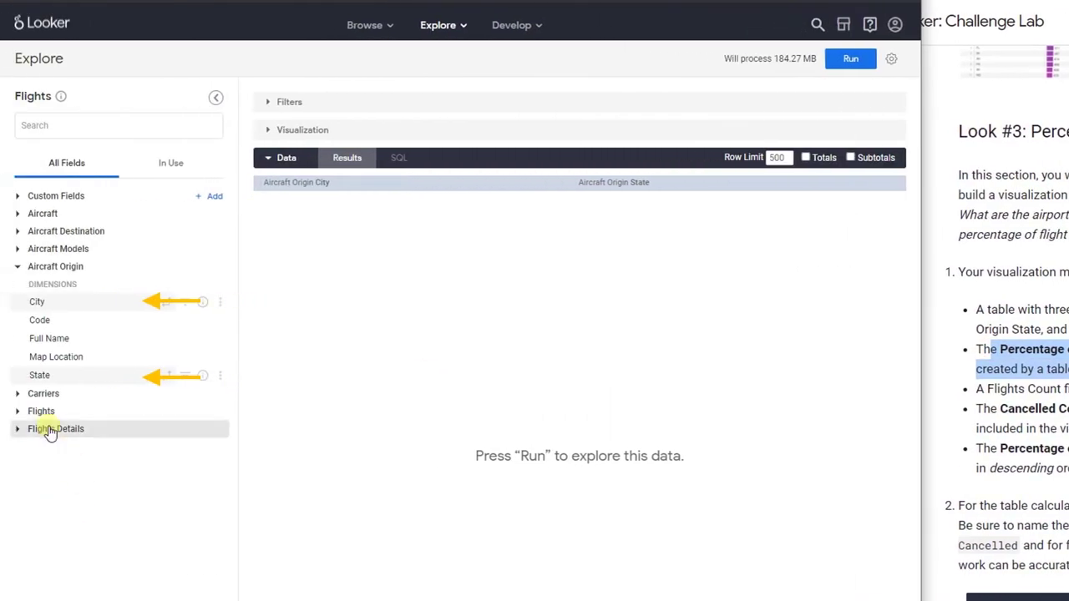
left_click(18, 410)
scroll(82, 474, "down", 2)
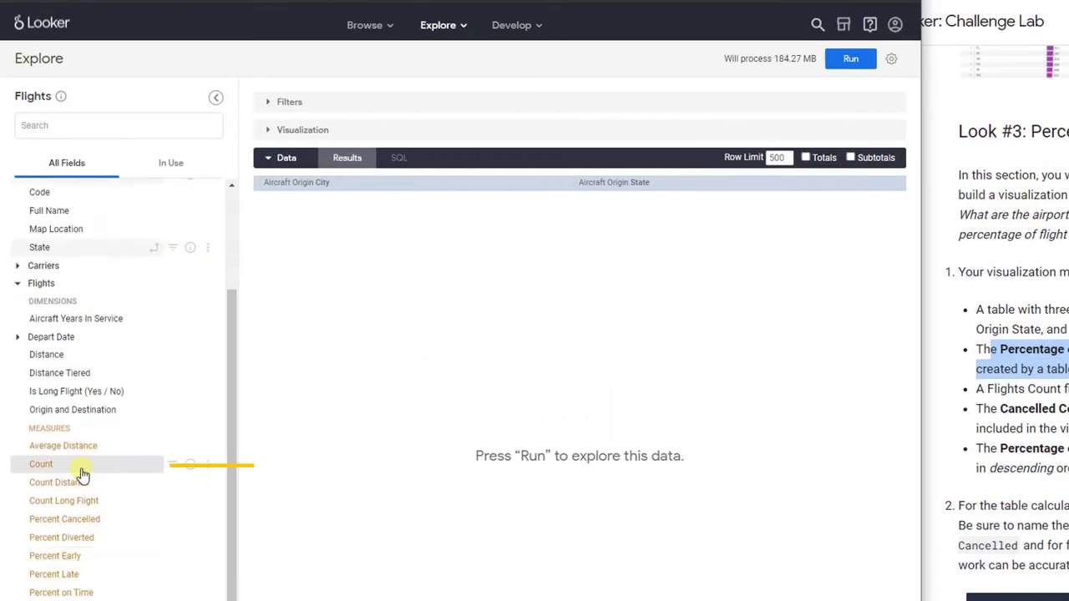
left_click(80, 473)
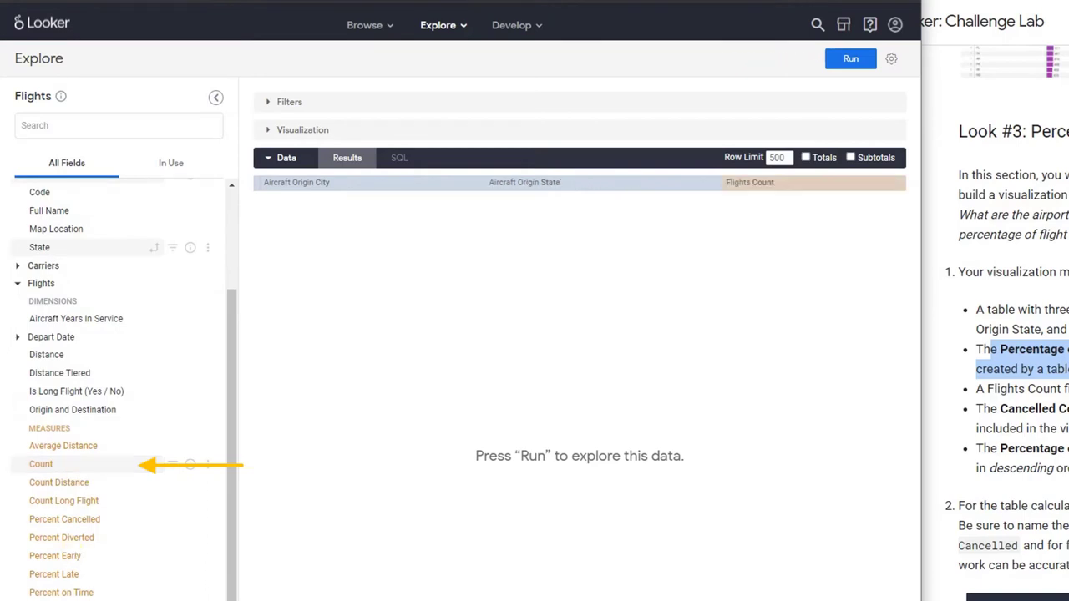
scroll(108, 526, "down", 5)
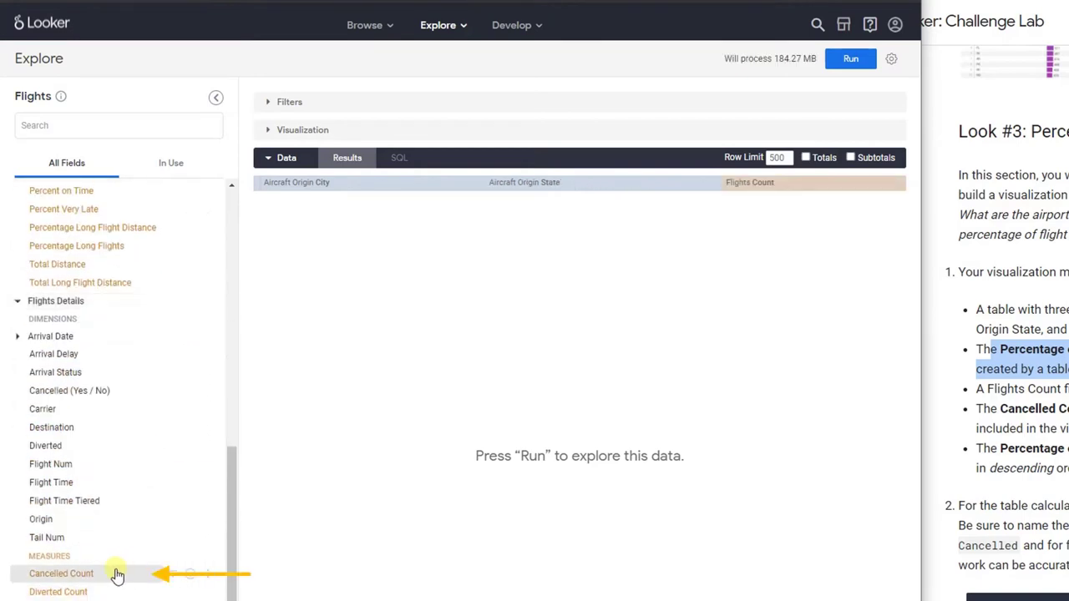
left_click(117, 573)
Start a new table calculation and name it "Percentage of Flights Cancelled", copying the name from the lab instructions.
scroll(117, 573, "up", 10)
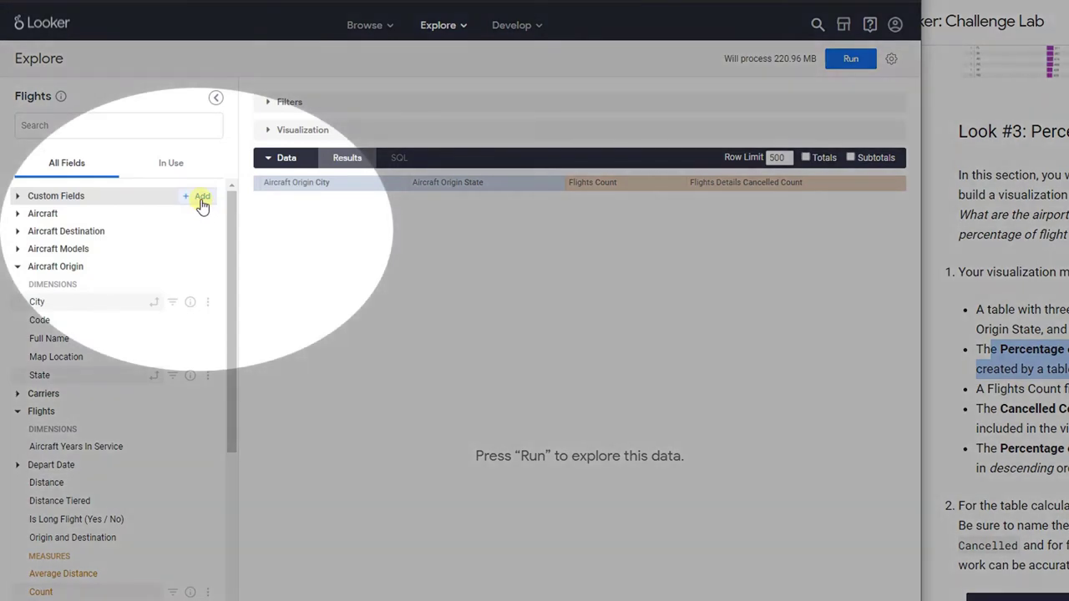
left_click(202, 201)
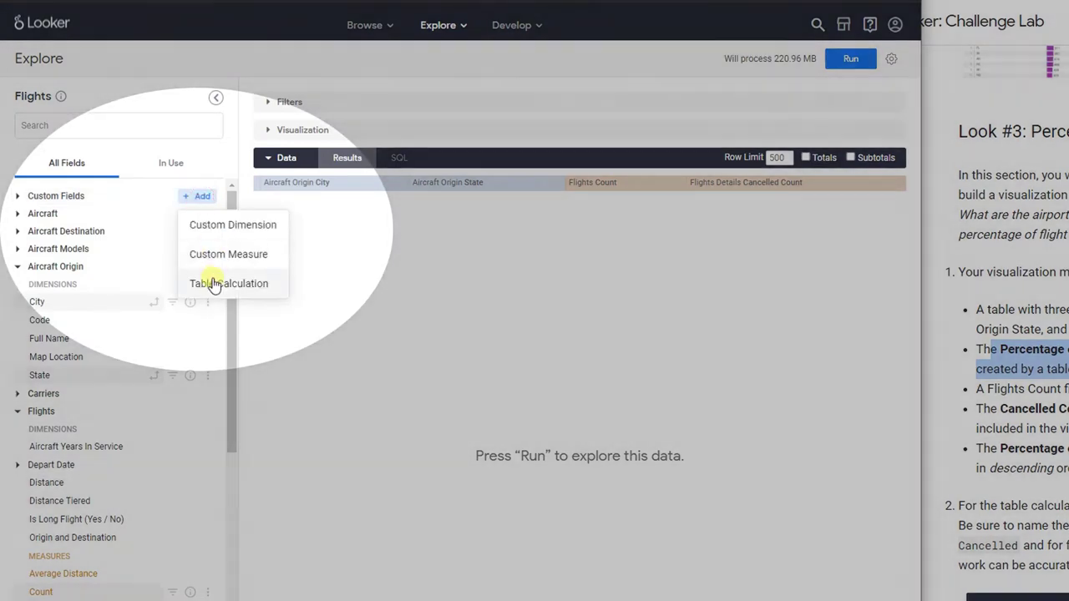
left_click(214, 284)
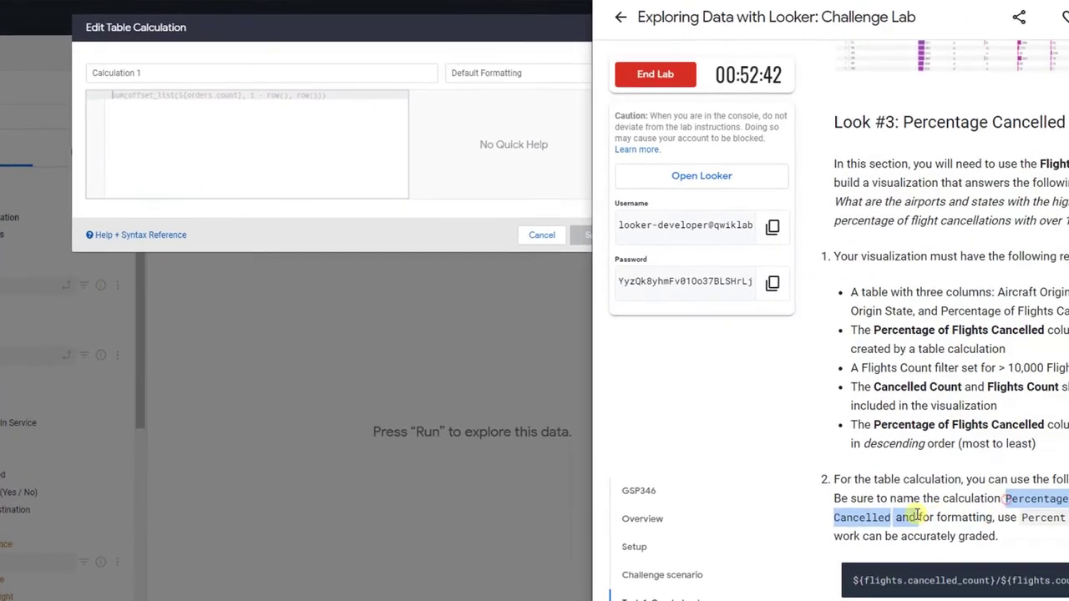
left_click_drag(917, 481, 806, 498)
key("ctrl+c")
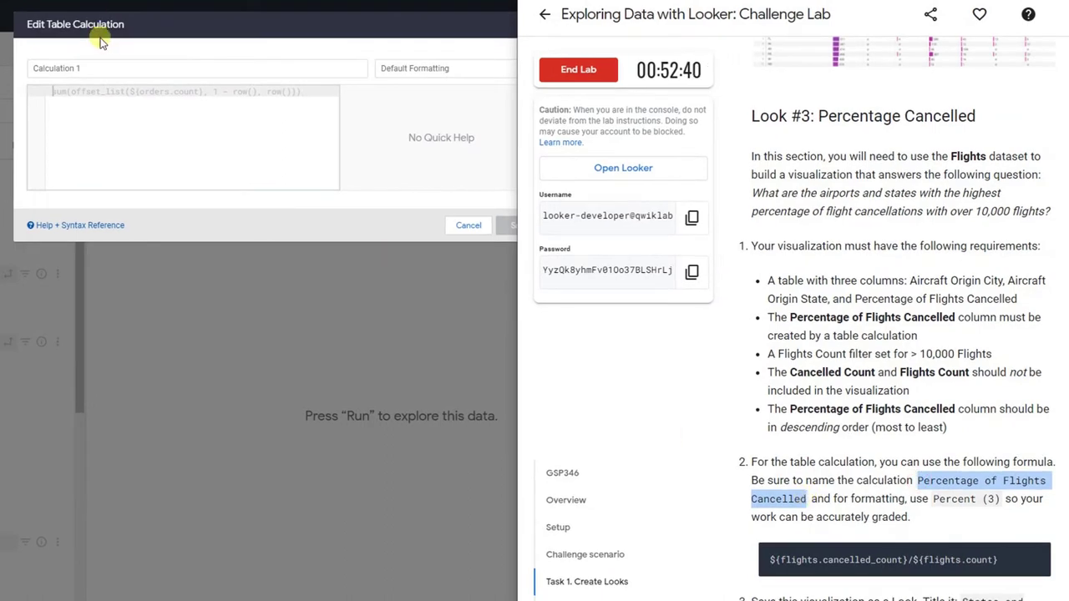
left_click(95, 72)
key("ctrl+v")
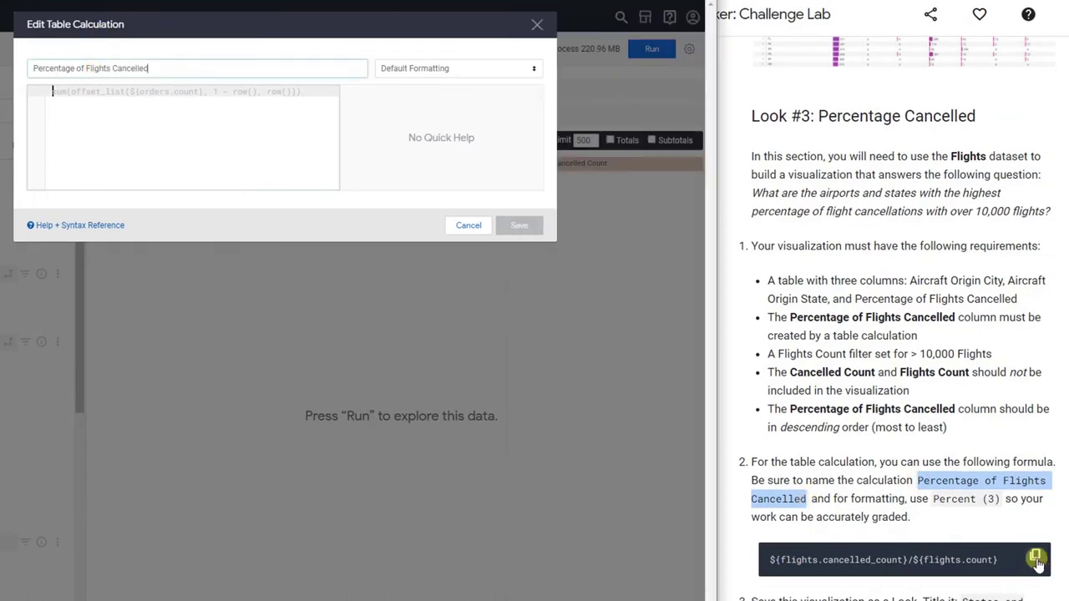
Enter the formula ${flights.cancelled_count}/${flights.count}, set the formatting to Percent (3), and save the table calculation.
left_click(1036, 558)
left_click(155, 134)
type("${flights.cancelled_count}/${flights.count}")
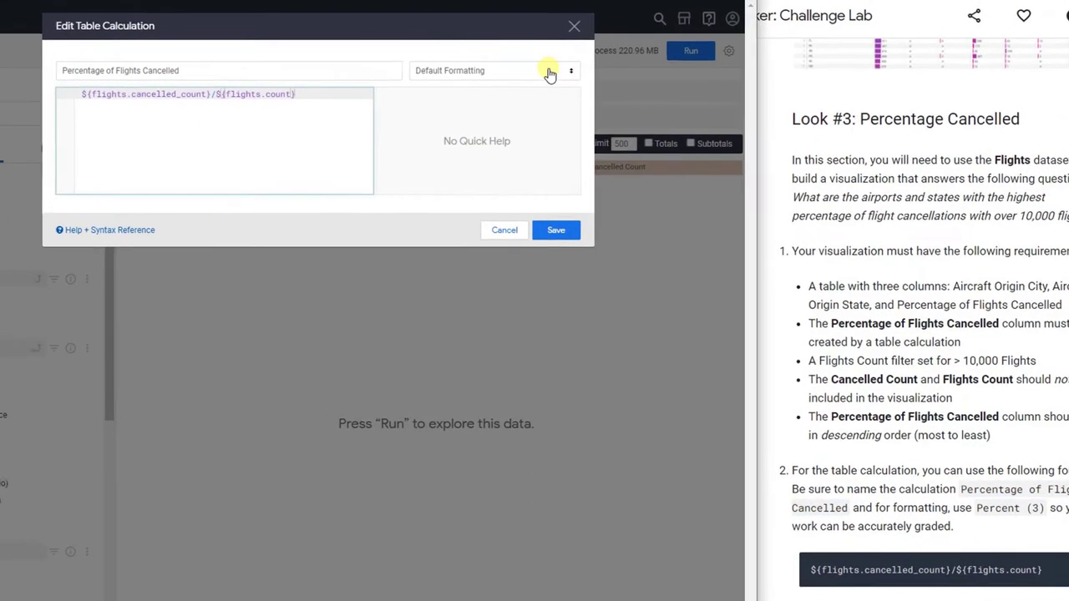
left_click(550, 73)
left_click(461, 222)
left_click(575, 231)
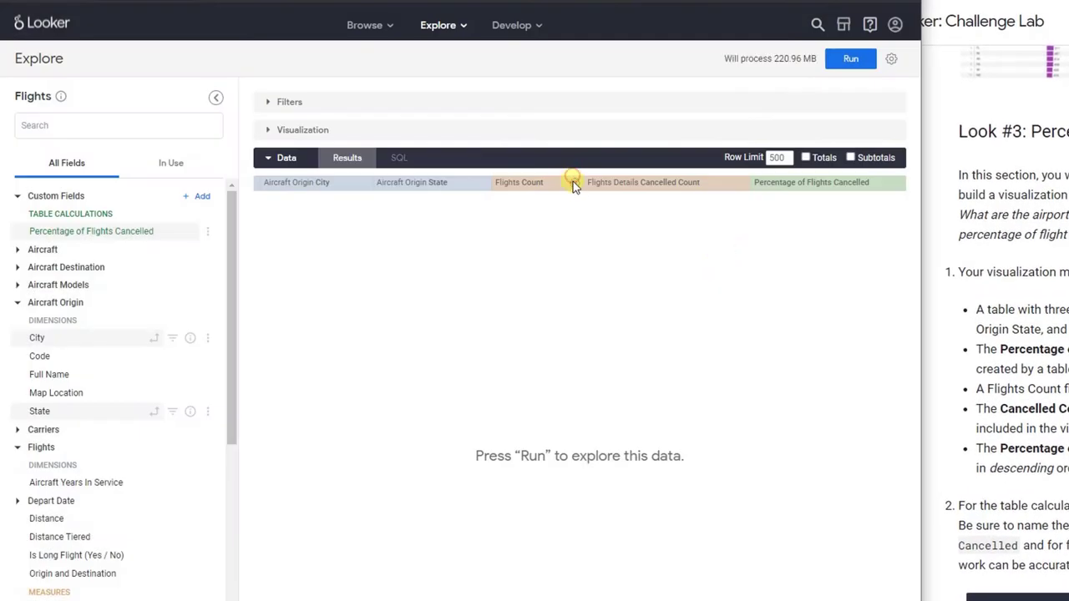
Hide the Flights Count and Flights Details Cancelled Count columns from the visualization.
left_click(572, 182)
left_click(522, 241)
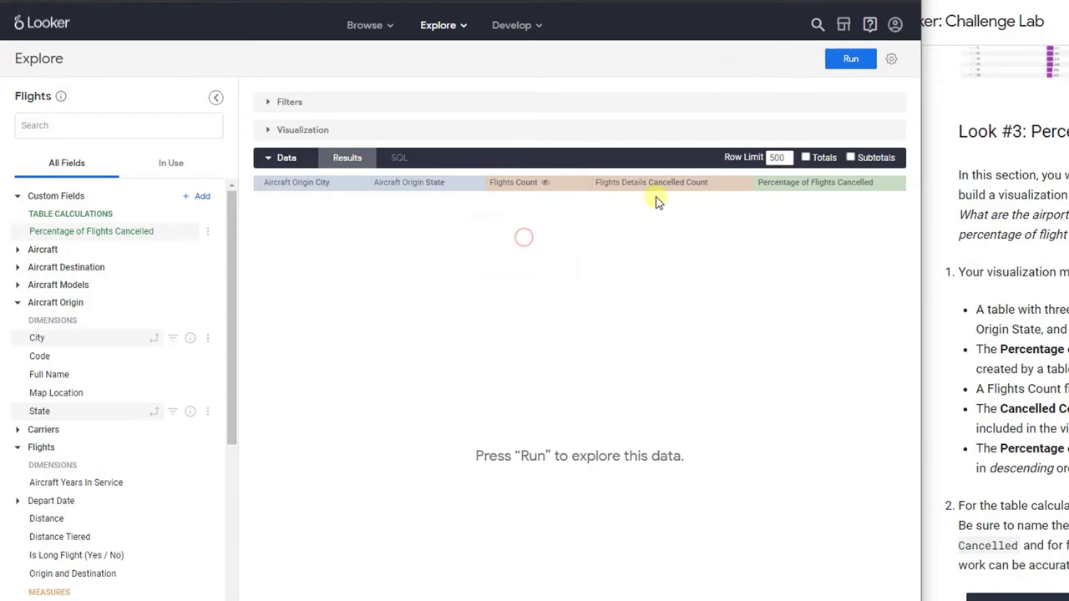
left_click(747, 182)
left_click(707, 241)
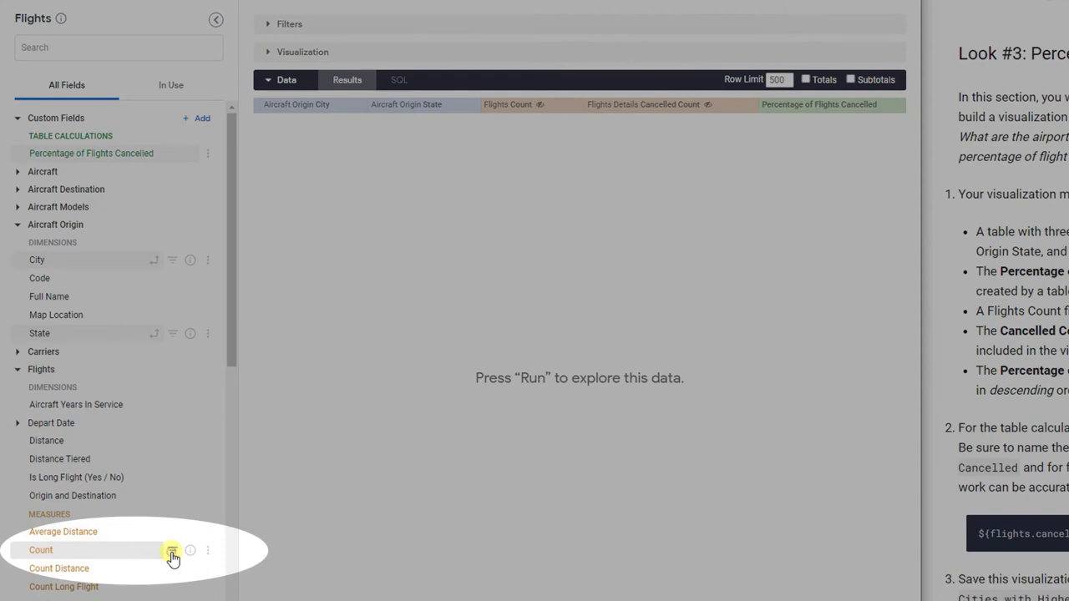
Filter Flights Count to is greater than 10000 and run the flights query.
left_click(172, 553)
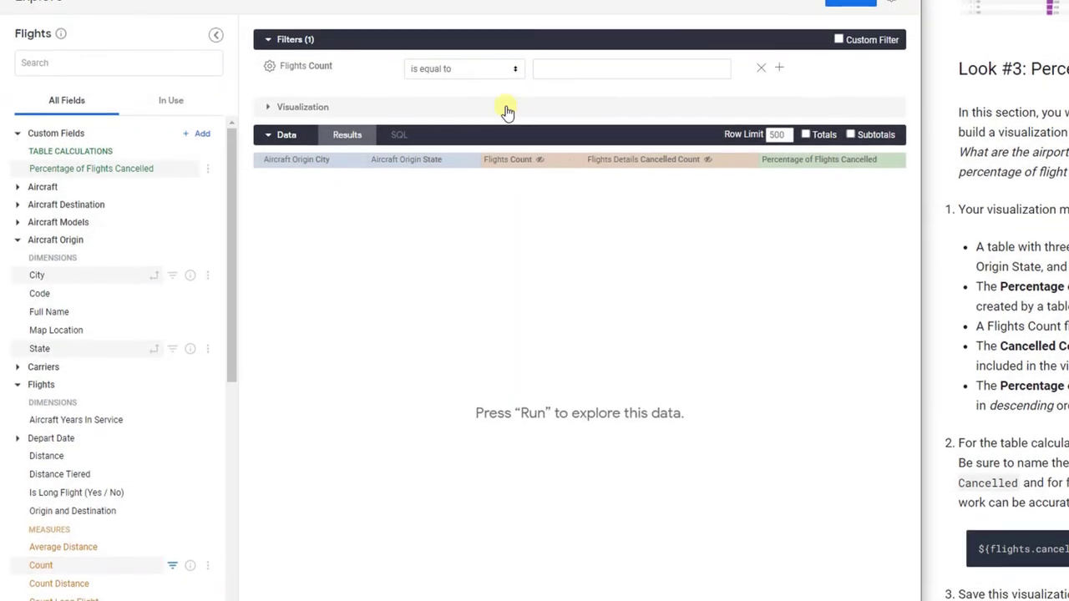
left_click(513, 53)
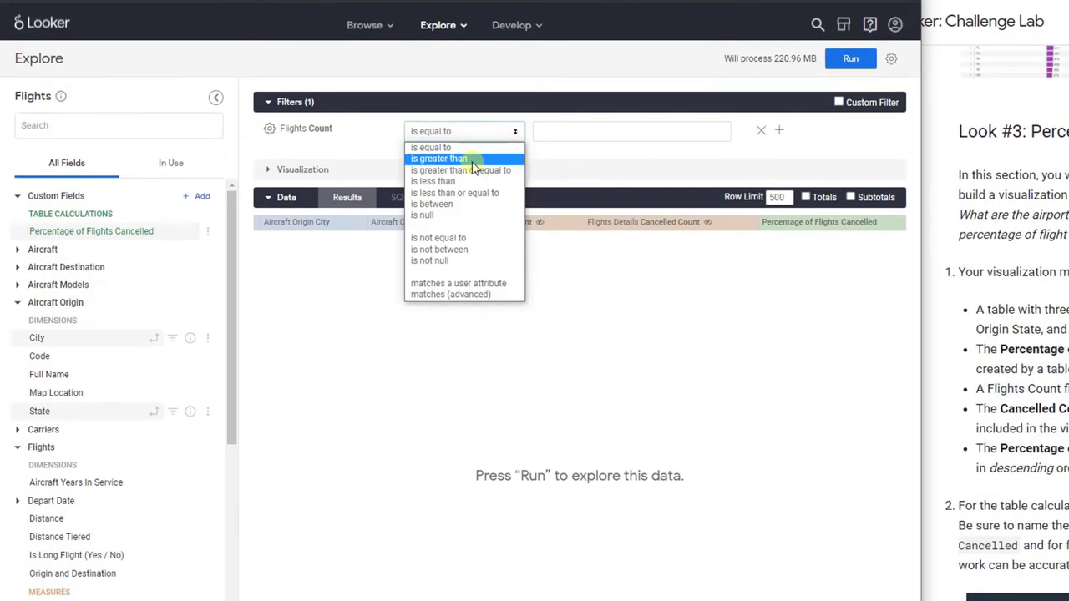
left_click(473, 159)
left_click(630, 126)
type("10000")
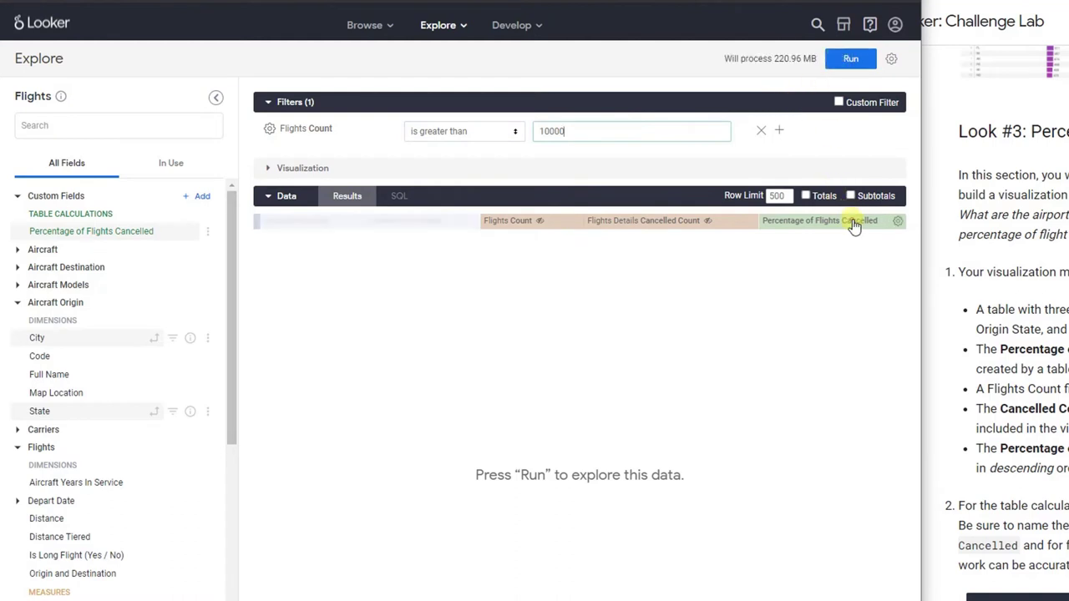
left_click(848, 60)
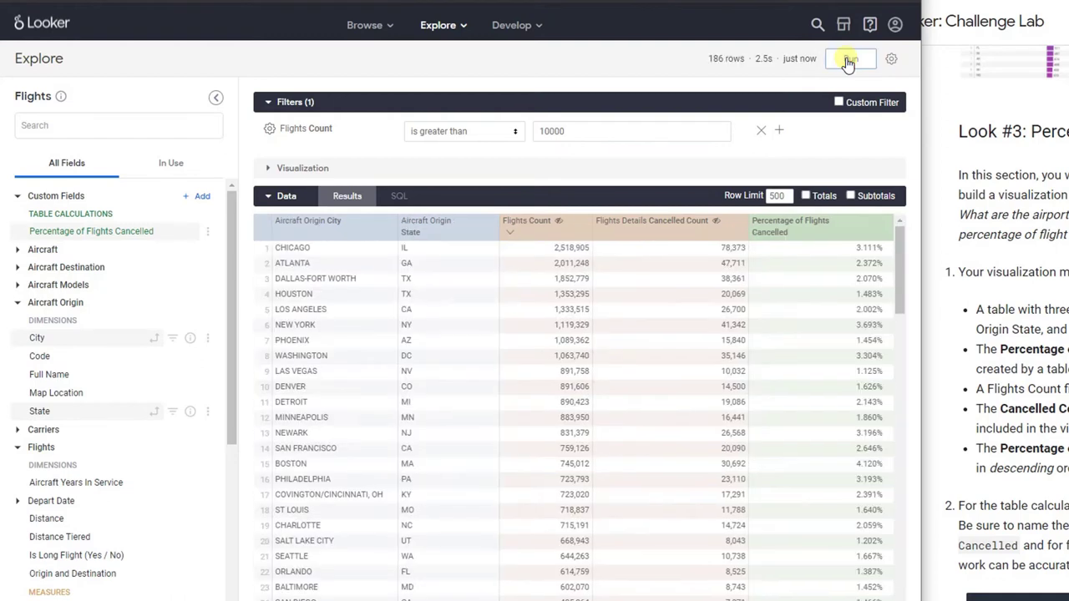
Show the results as a table visualization sorted by Percentage of Flights Cancelled in descending order.
left_click(267, 169)
left_click(416, 169)
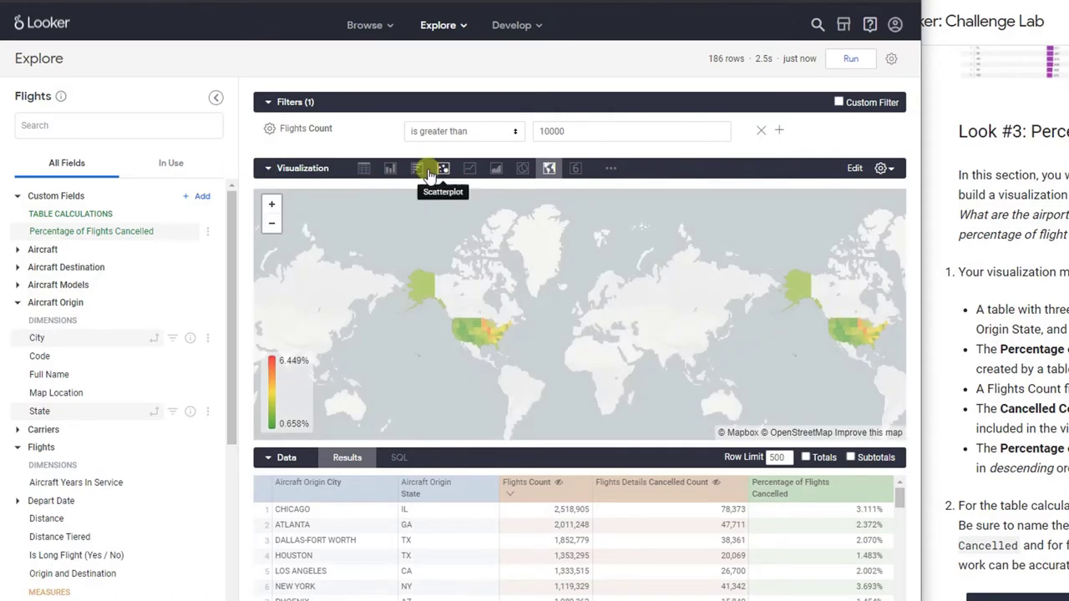
scroll(993, 325, "down", 5)
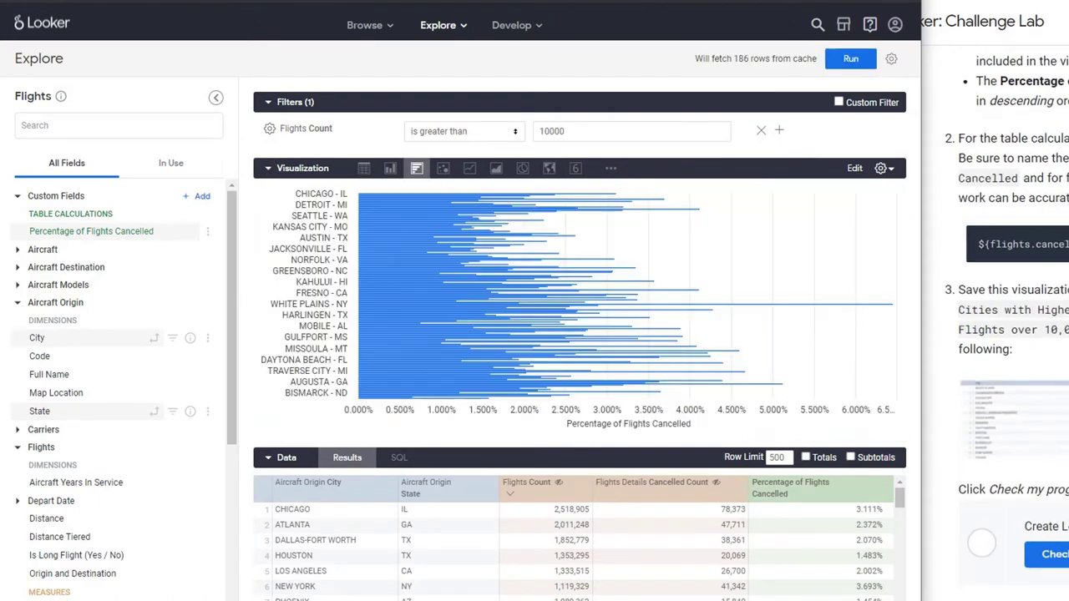
left_click(359, 170)
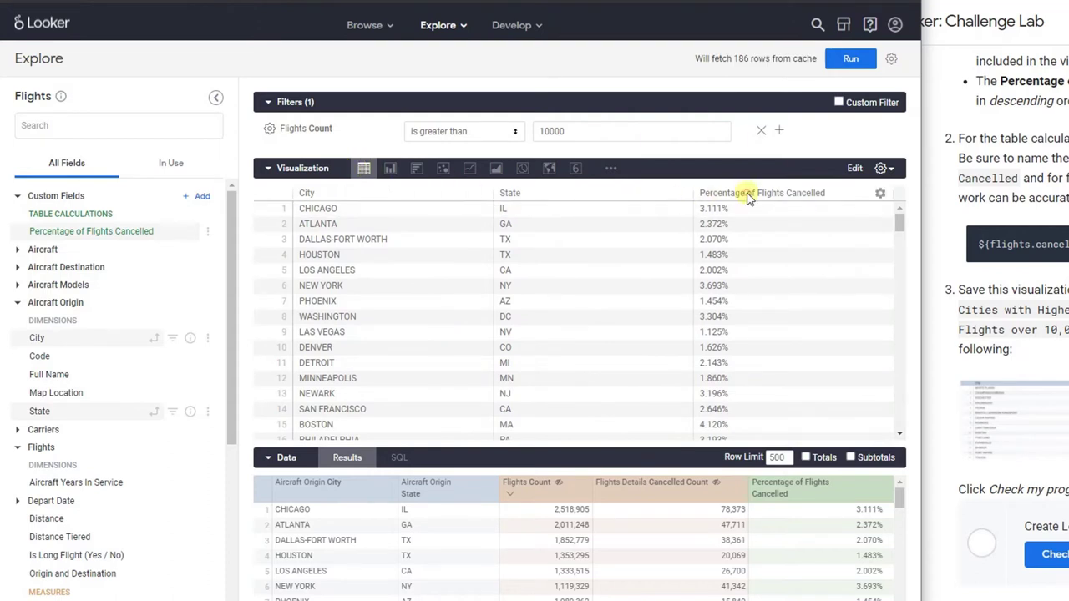
left_click(747, 194)
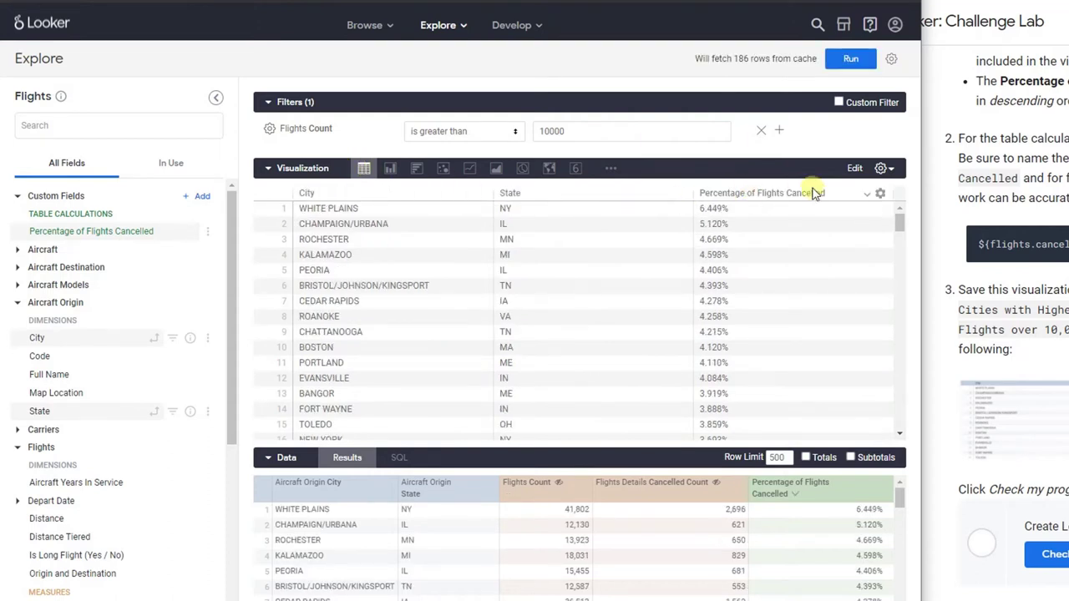
Set the table visualization's theme to Classic.
left_click(882, 168)
left_click(771, 233)
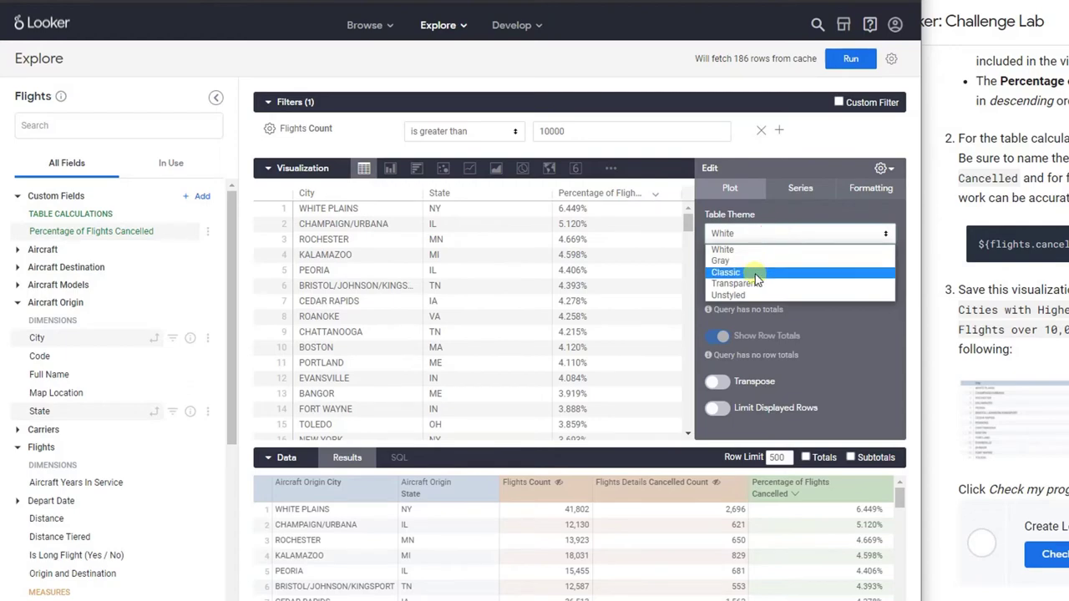
left_click(761, 272)
left_click(878, 168)
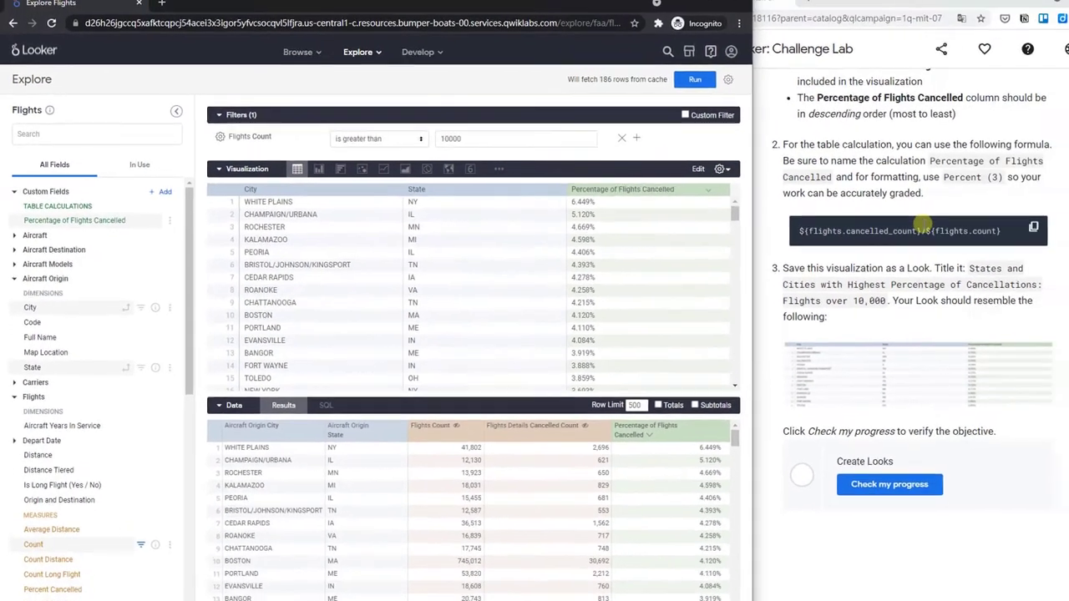
Save the table as a Look titled "States and Cities with Highest Percentage of Cancellations: Flights over 10,000" and check the Create Looks progress.
scroll(921, 224, "up", 2)
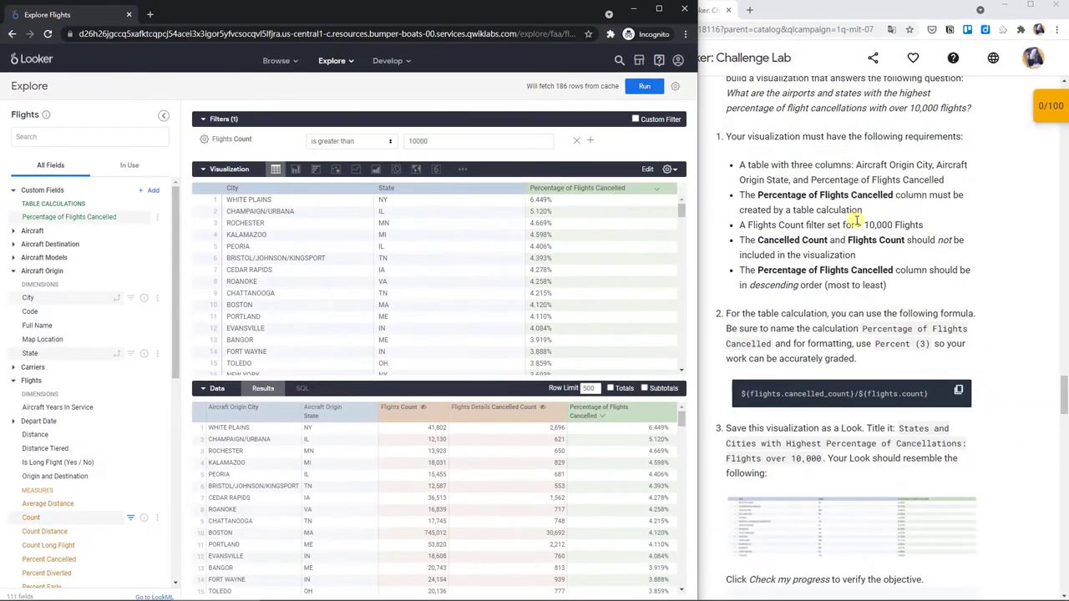
scroll(856, 222, "down", 2)
left_click_drag(900, 261, 832, 292)
key("ctrl+c")
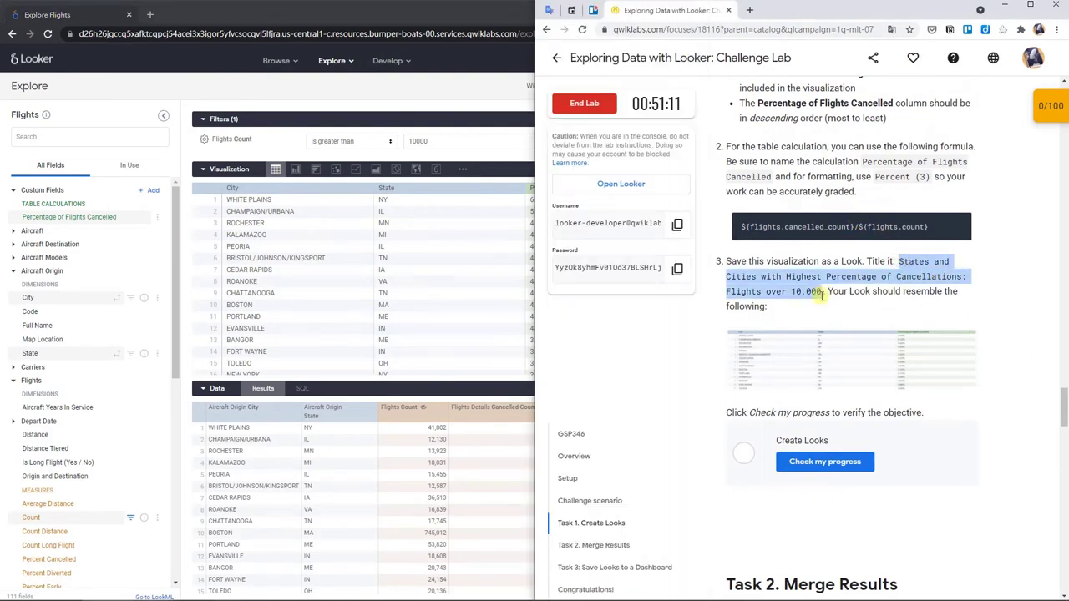
left_click(449, 110)
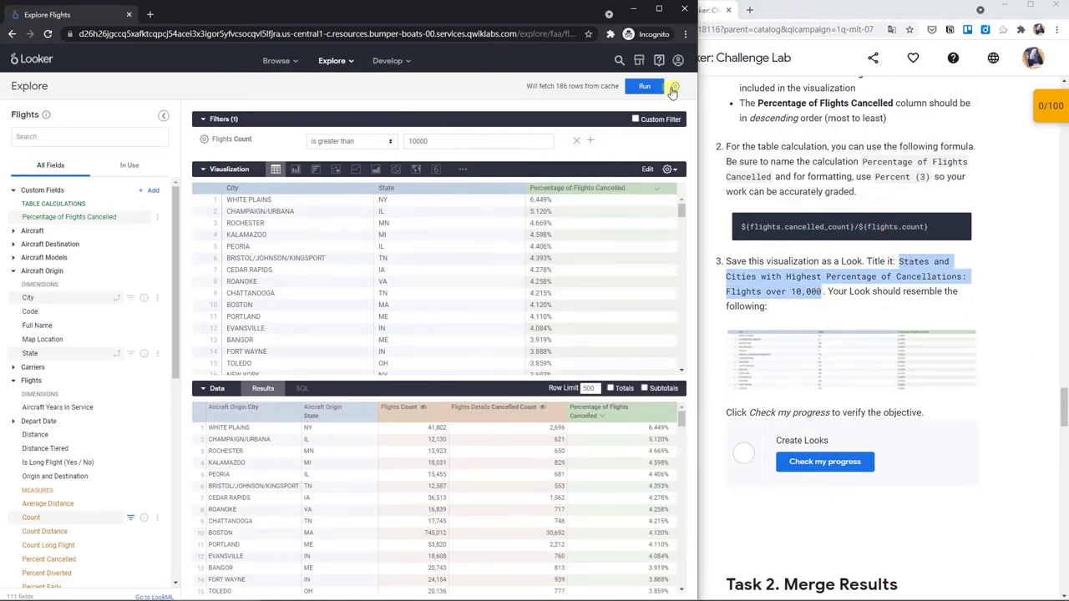
left_click(673, 87)
left_click(630, 106)
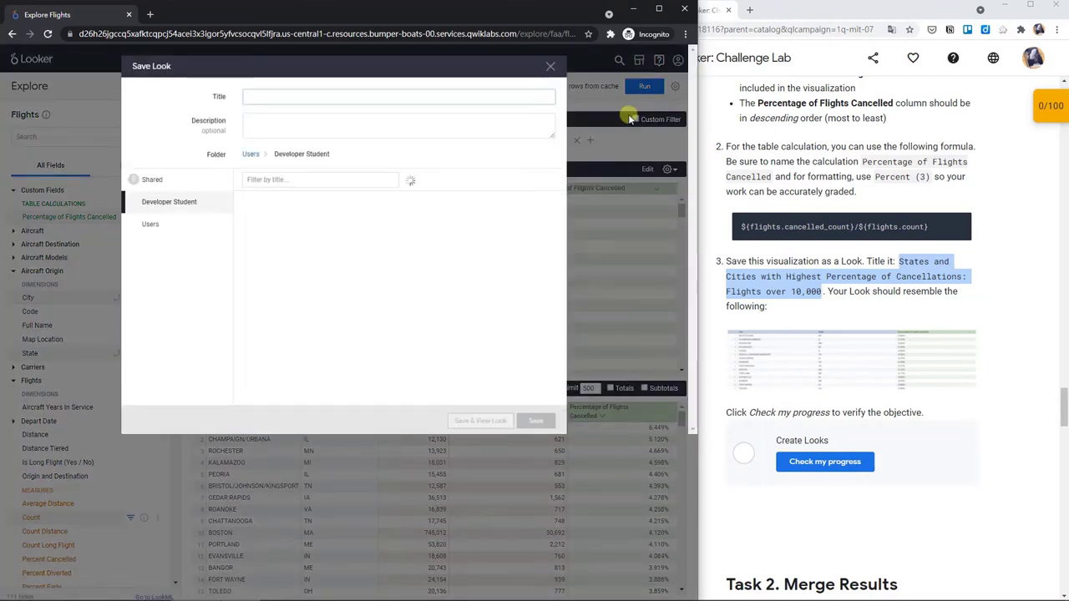
key("ctrl+v")
left_click(537, 422)
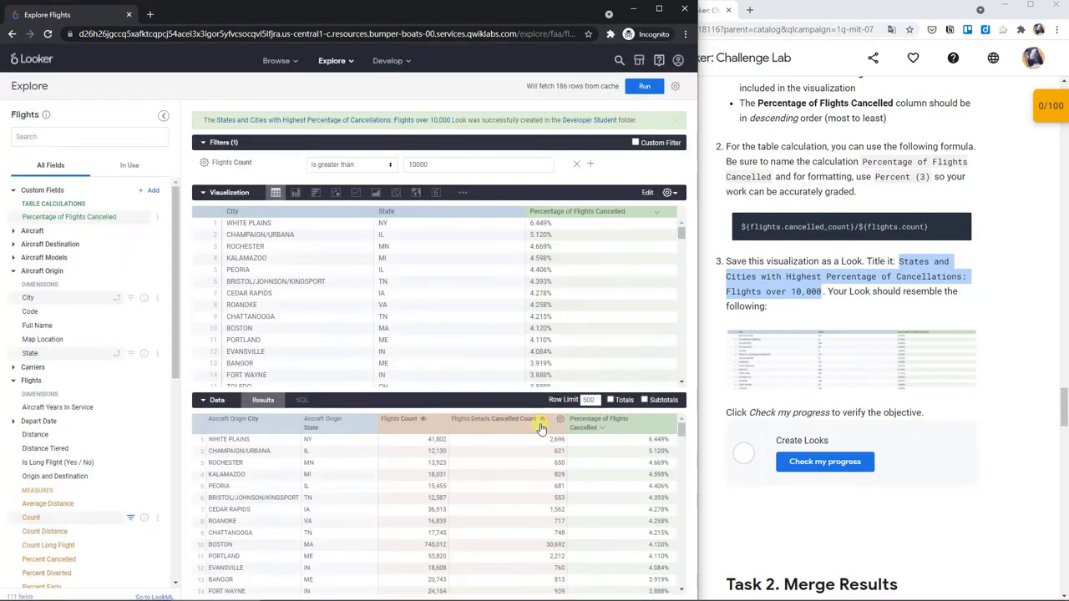
left_click(843, 465)
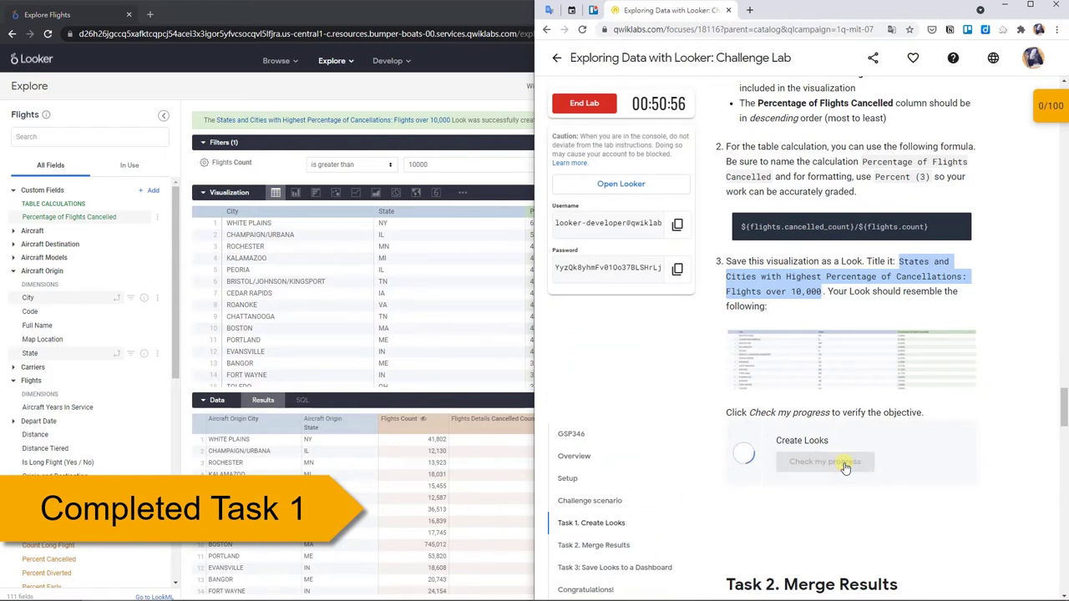
Open the developer's personal folder to review the saved Looks, and read the Task 2 Merge Results requirements.
left_click(291, 65)
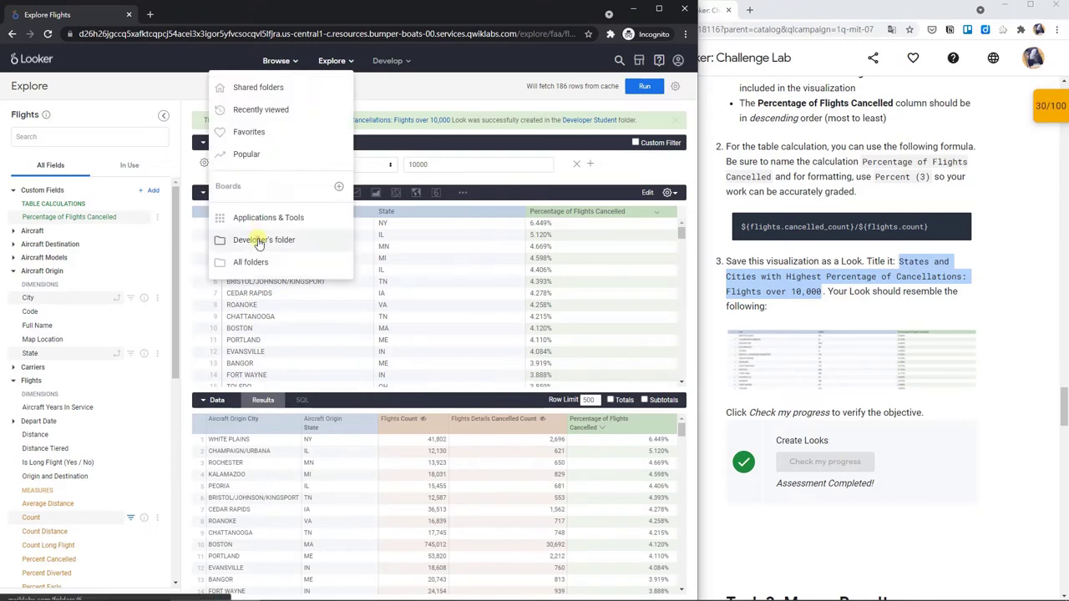
left_click(251, 243)
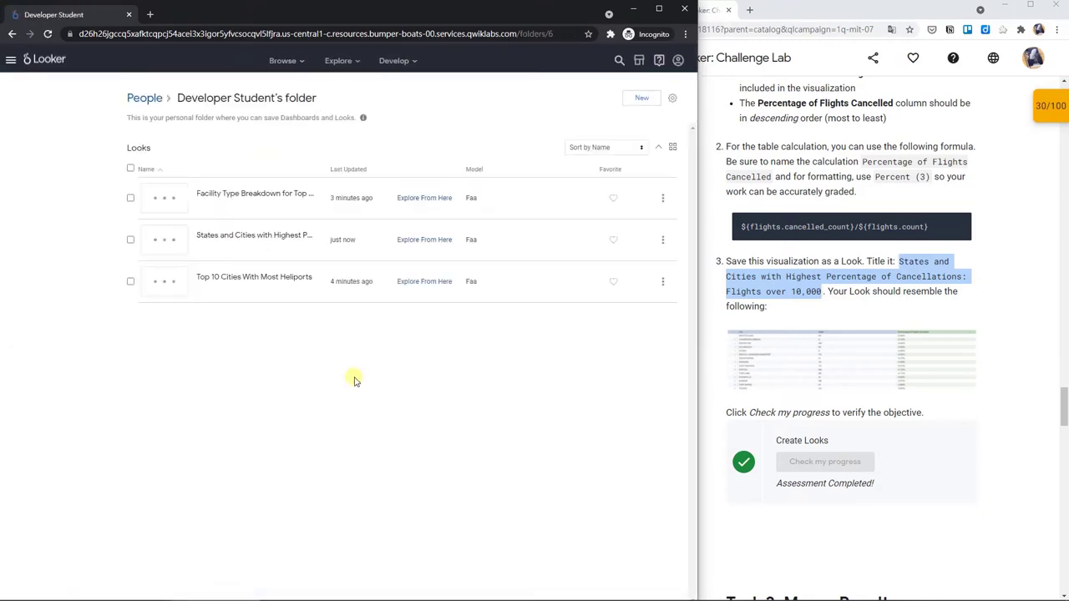
scroll(873, 413, "down", 6)
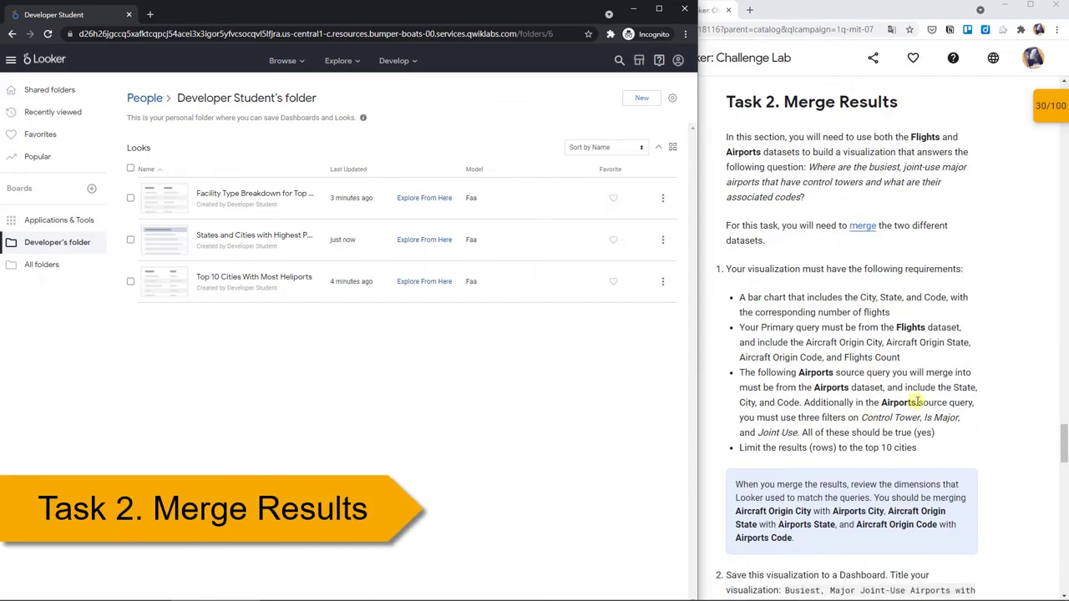
Open the FAA Flights Explore and add the Aircraft Origin dimensions City, State and Code to the query.
left_click(349, 64)
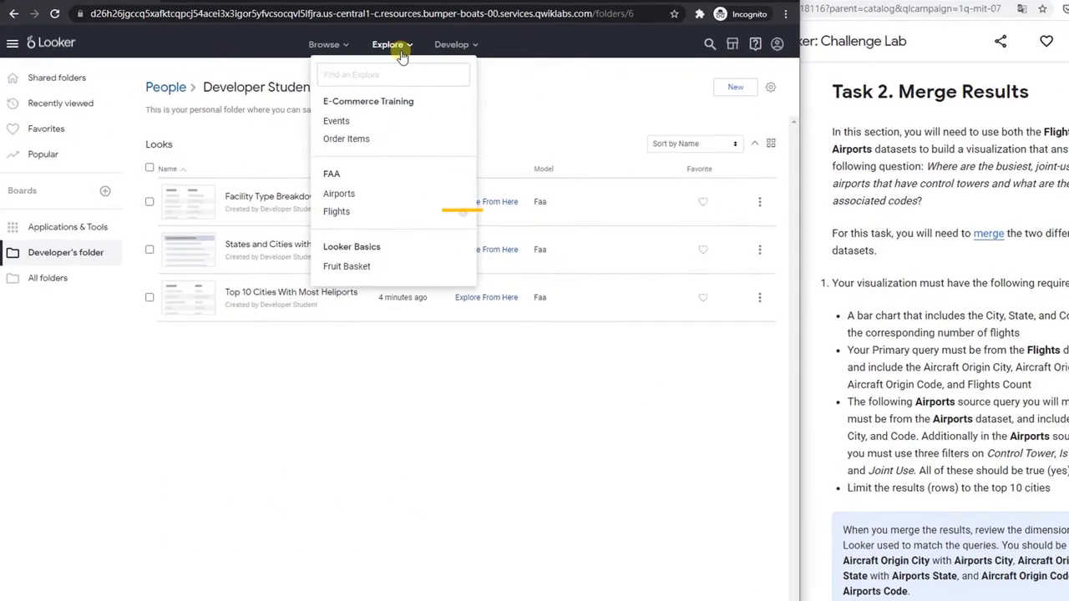
left_click(432, 217)
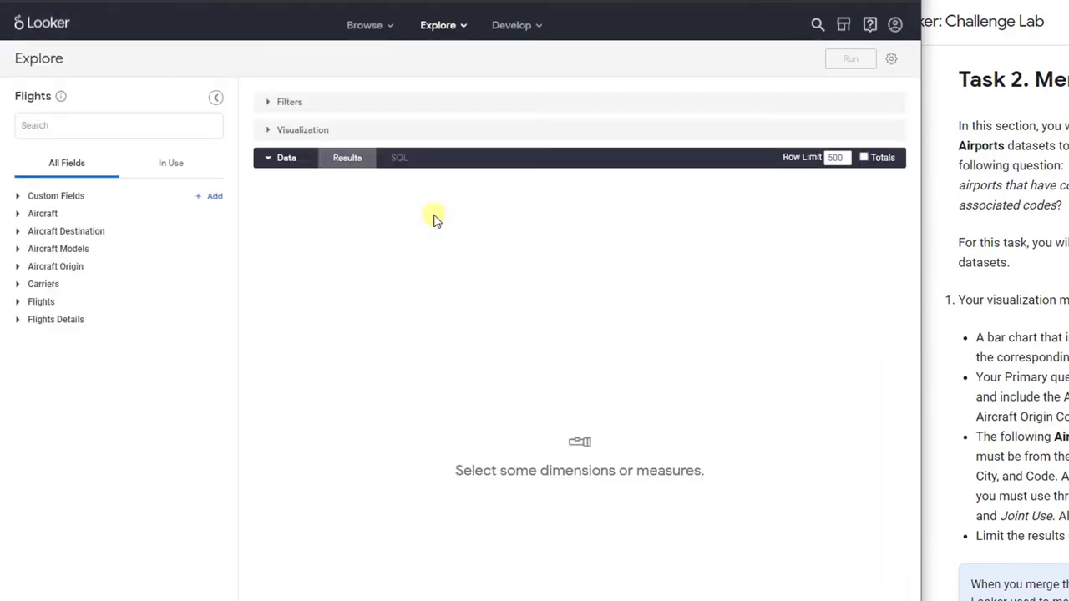
left_click(28, 275)
left_click(28, 274)
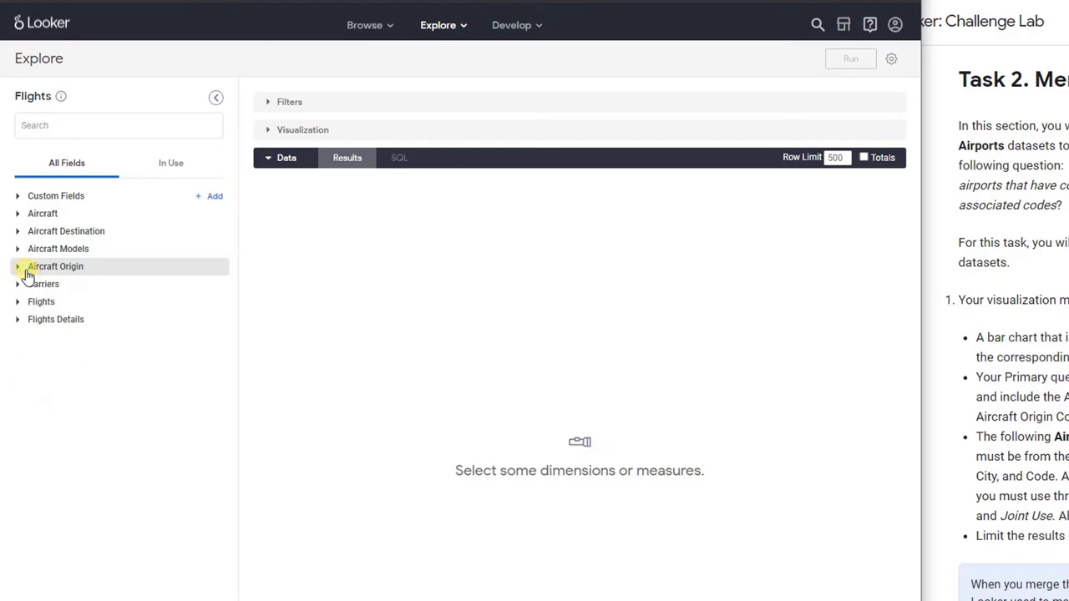
left_click(28, 275)
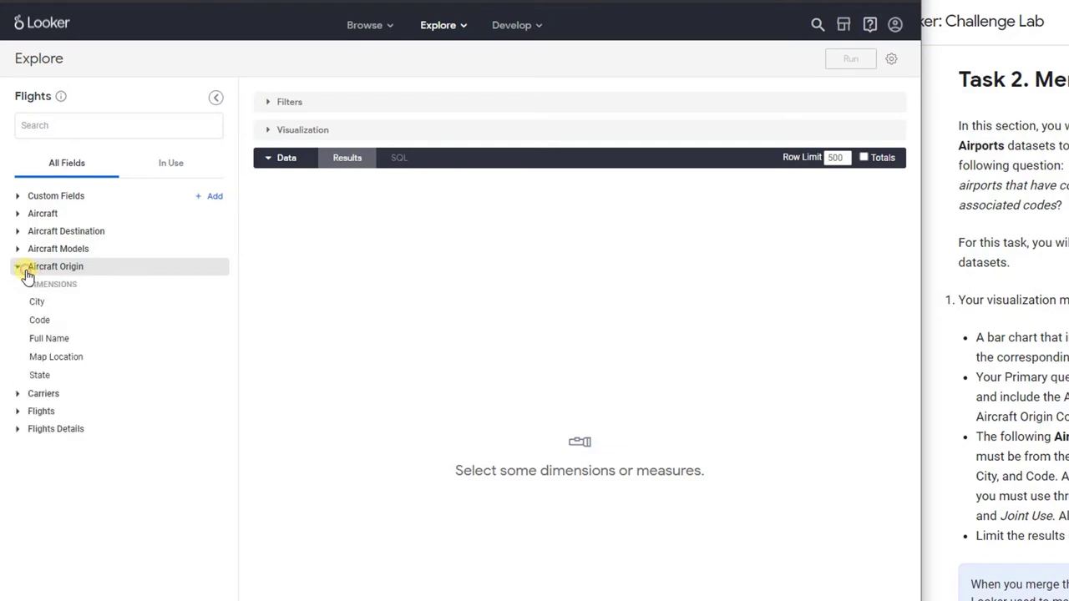
left_click(70, 306)
left_click(75, 375)
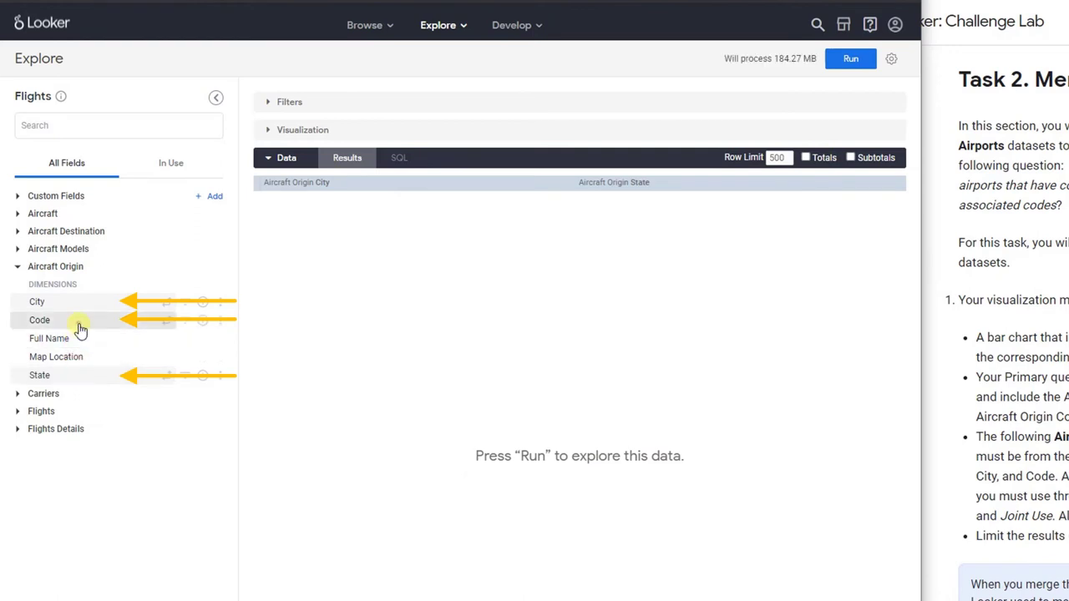
left_click(80, 328)
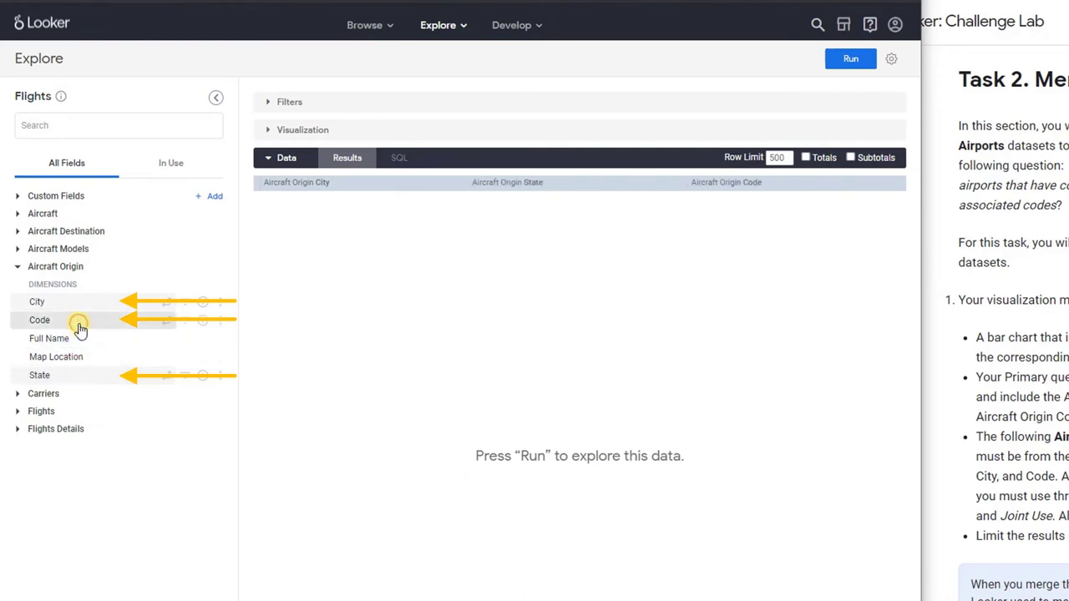
Add the Flights Count measure, set the row limit to 10 and run the query.
left_click(80, 411)
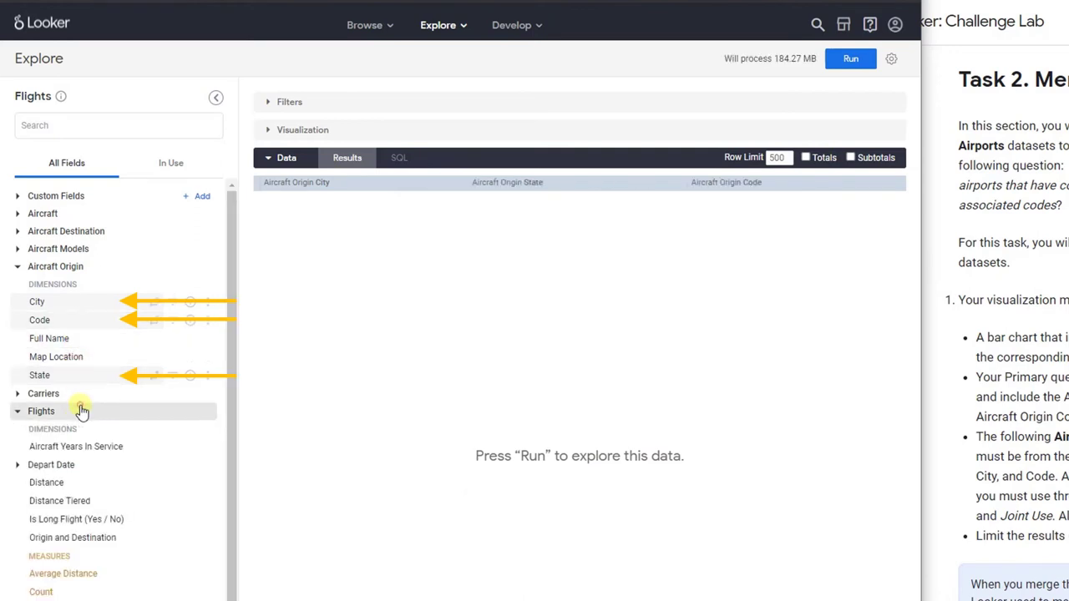
left_click(109, 592)
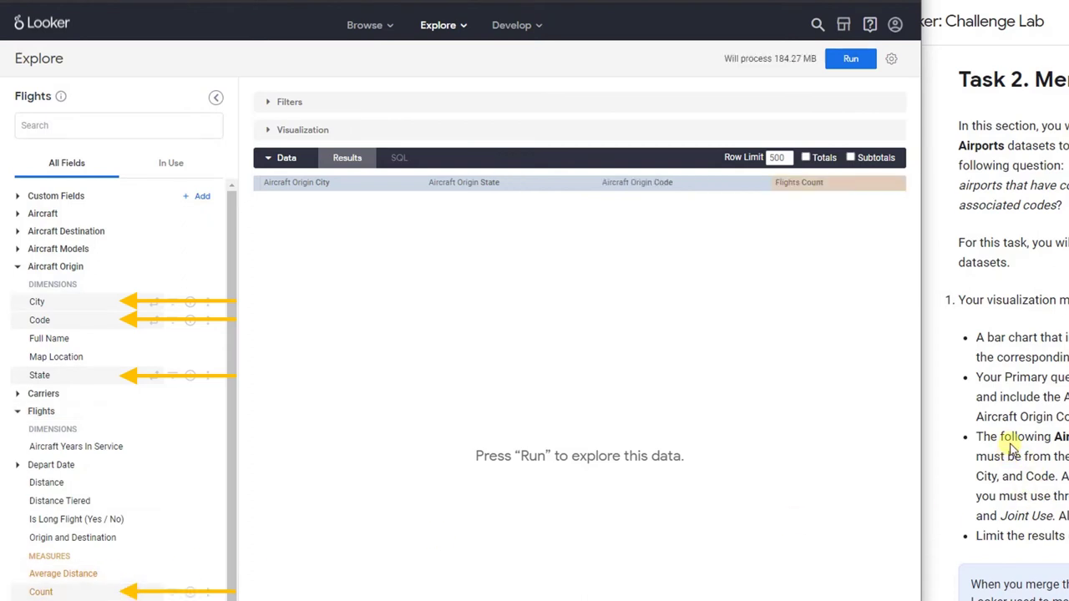
double_click(779, 157)
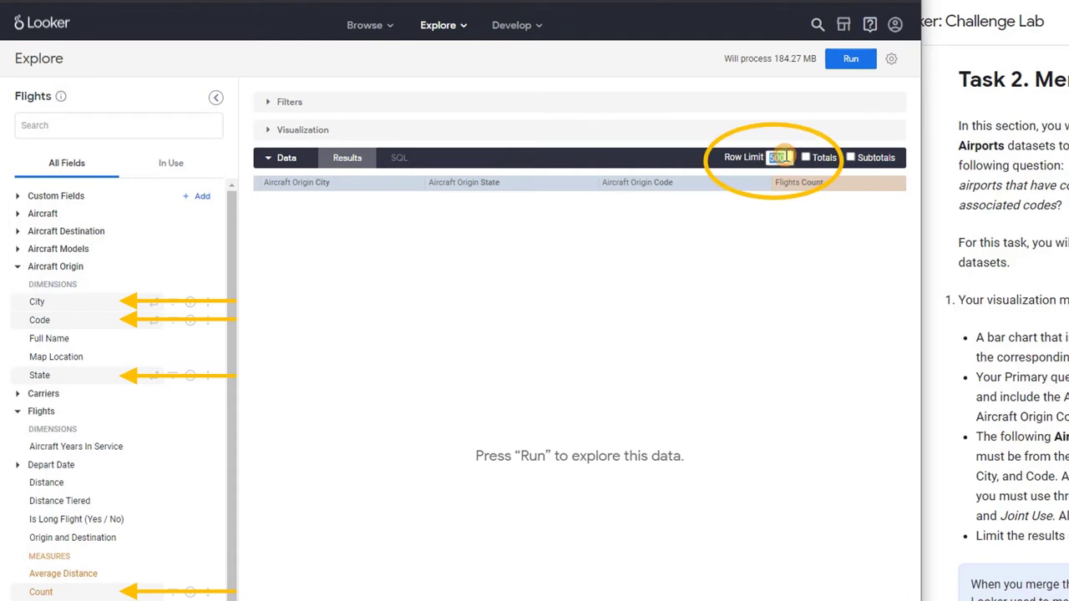
left_click(843, 70)
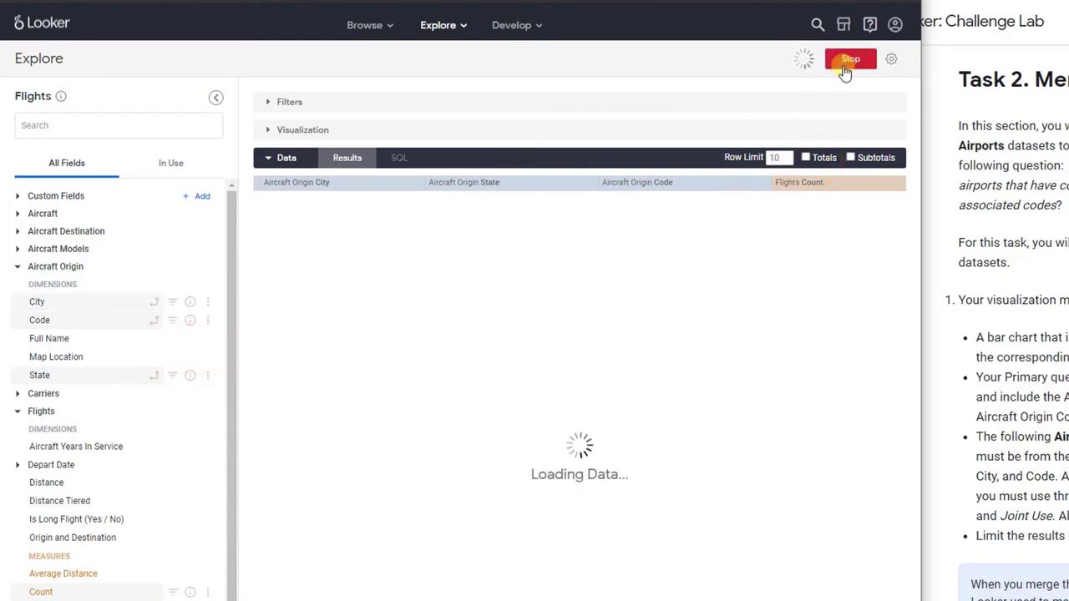
Start merging the flights results with a query from the Airports Explore and add the Airports State dimension to it.
left_click(892, 60)
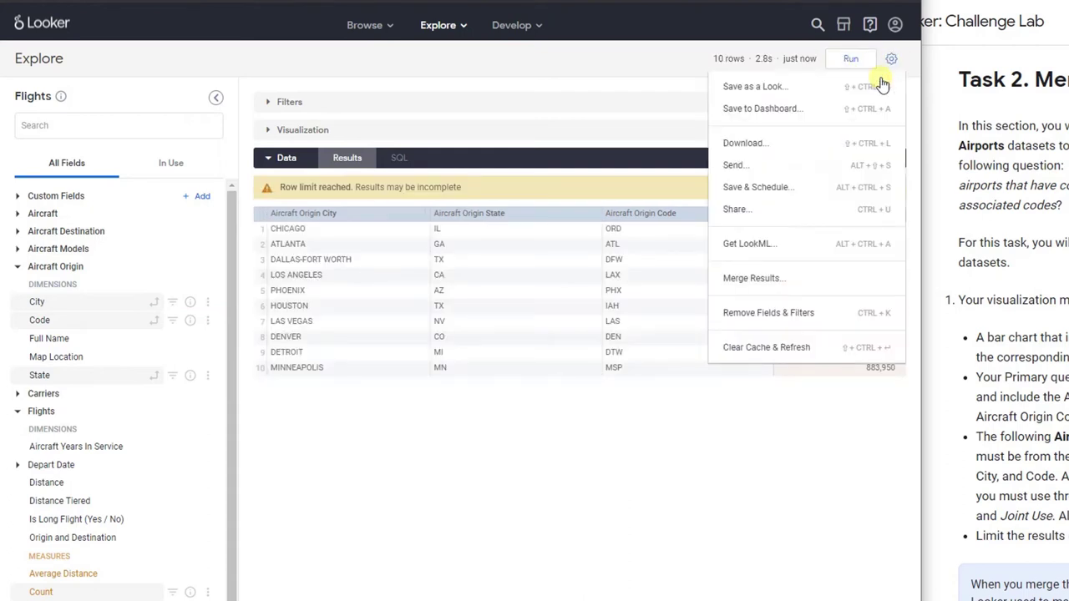
left_click(781, 283)
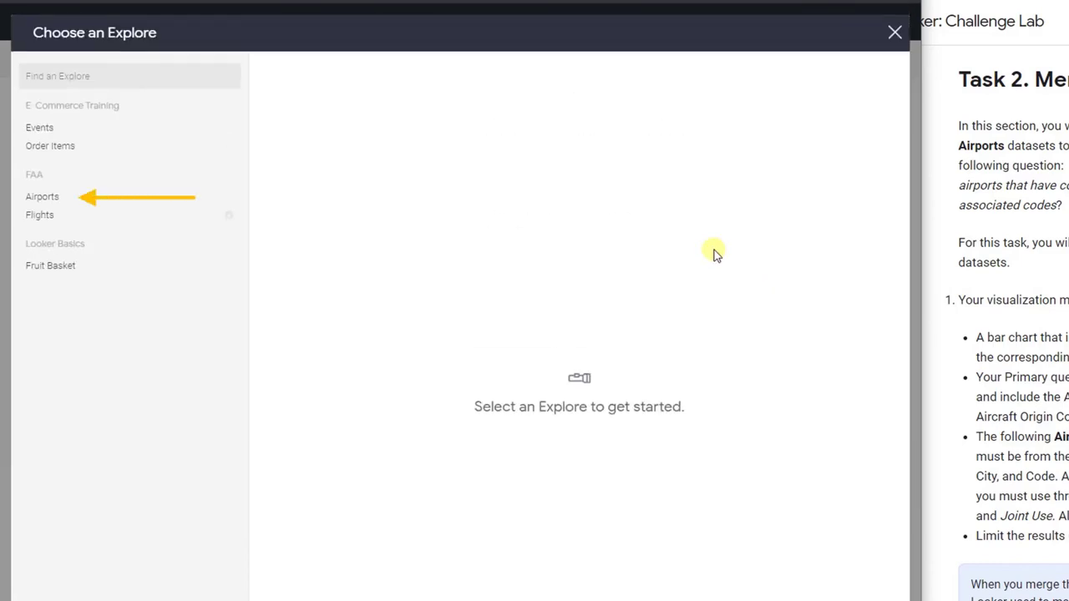
left_click(42, 197)
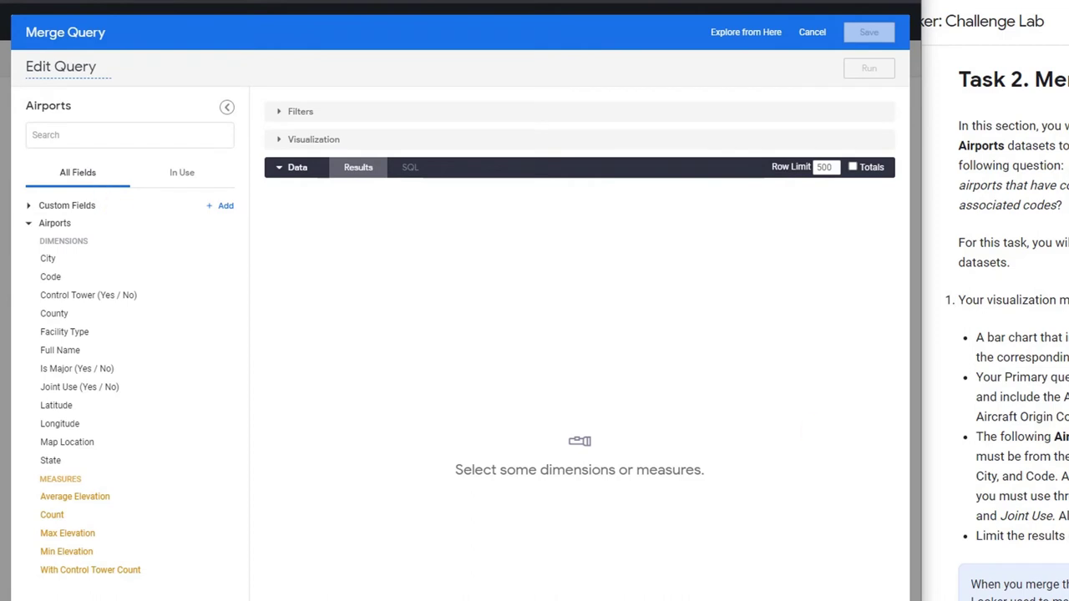
left_click(83, 460)
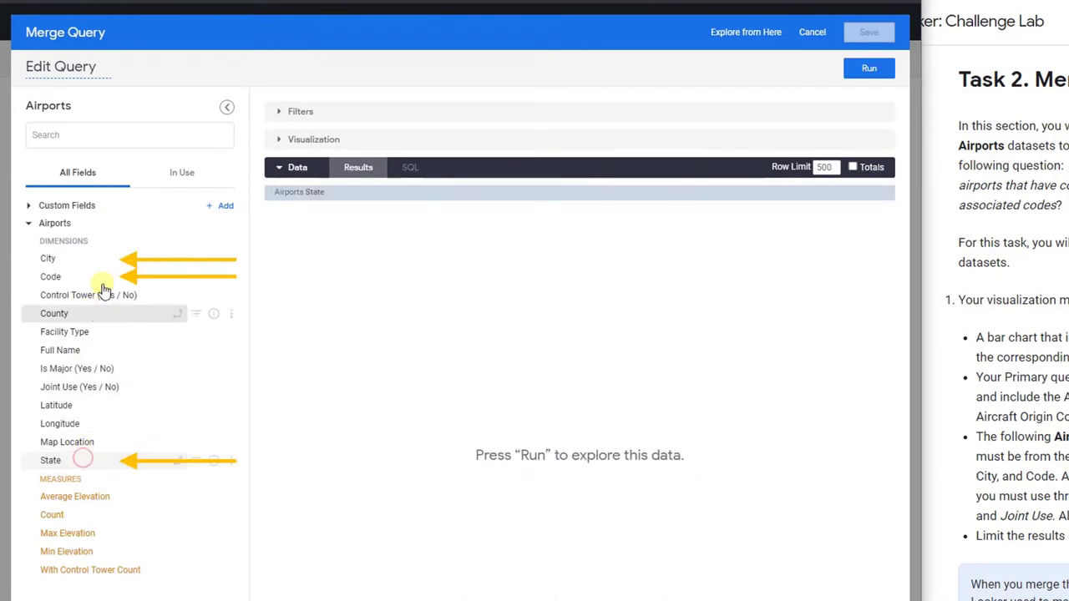
left_click(104, 268)
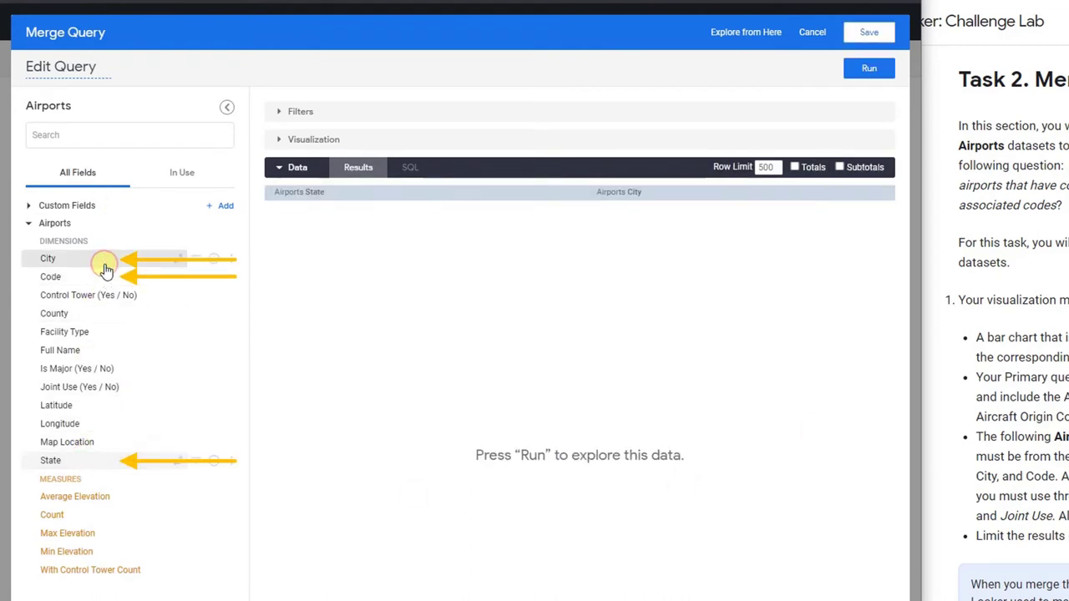
left_click(105, 267)
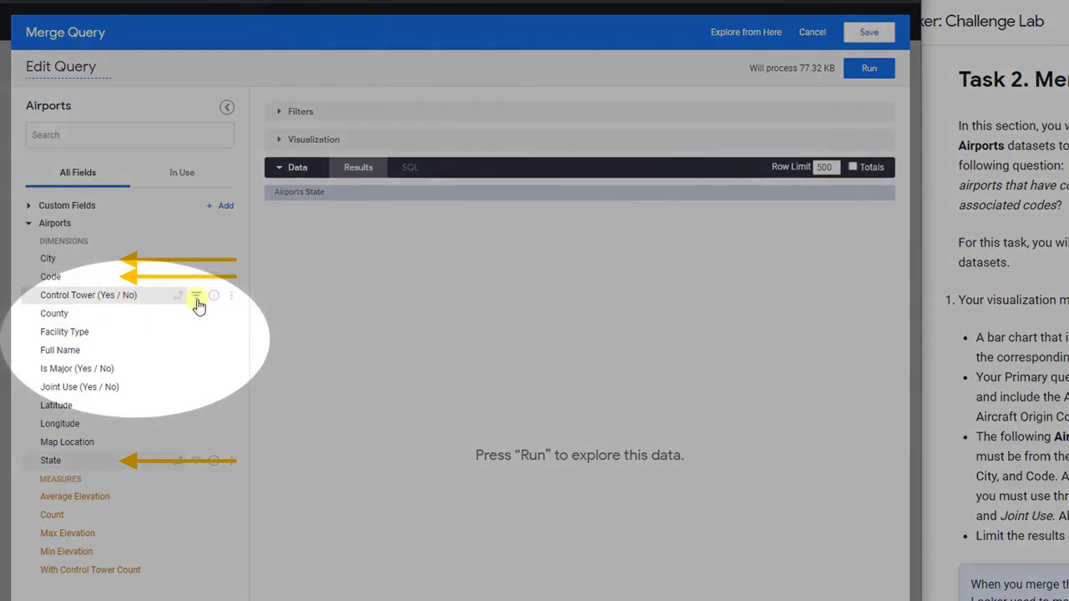
Filter the Airports query to Control Tower, Is Major and Joint Use all being Yes, and run it.
left_click(197, 298)
left_click(196, 368)
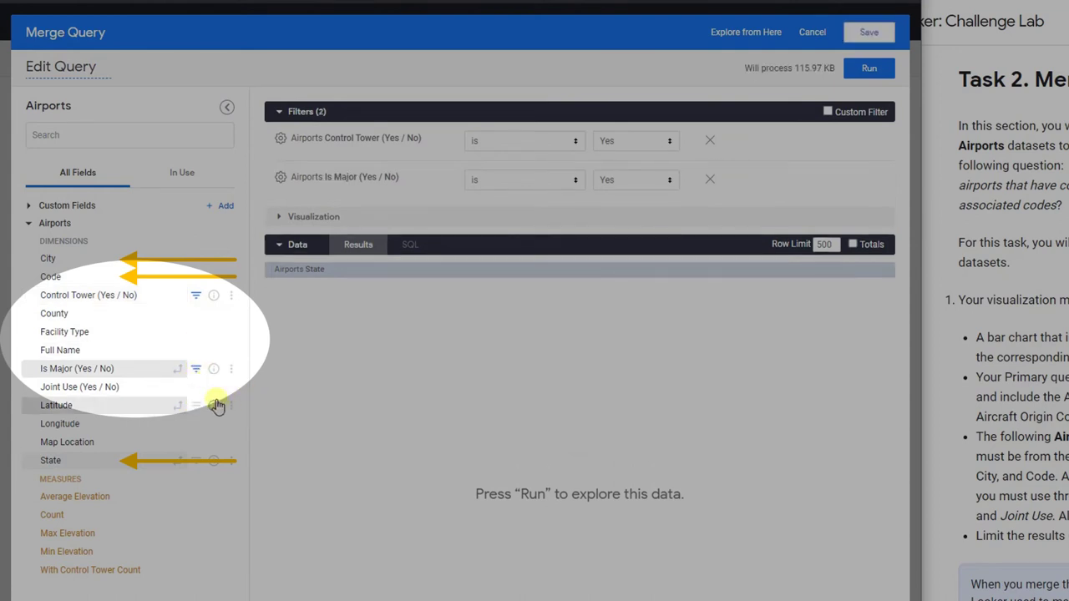
left_click(197, 389)
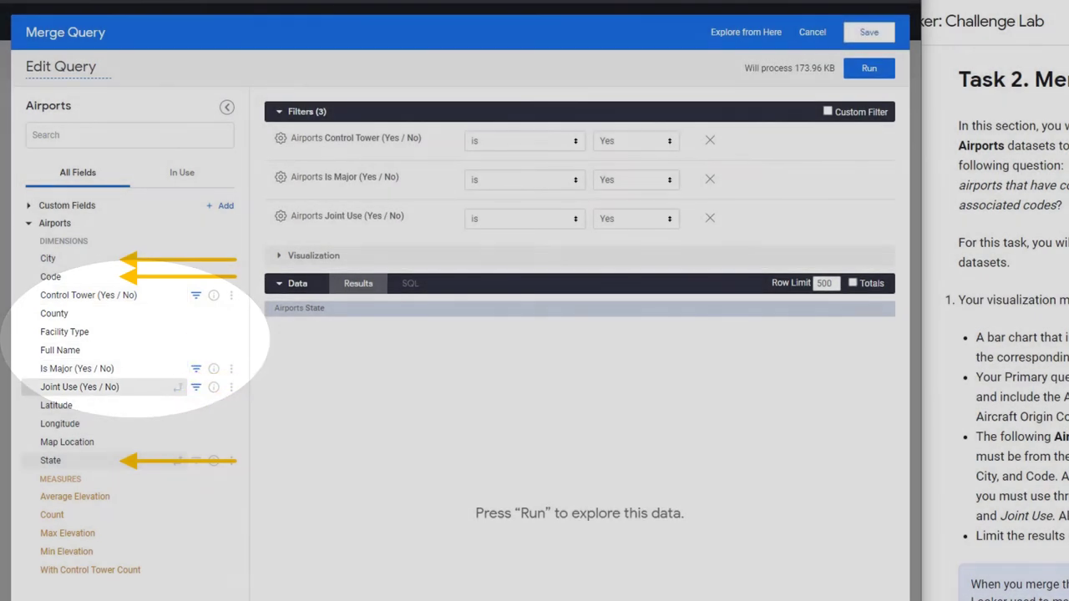
left_click(873, 74)
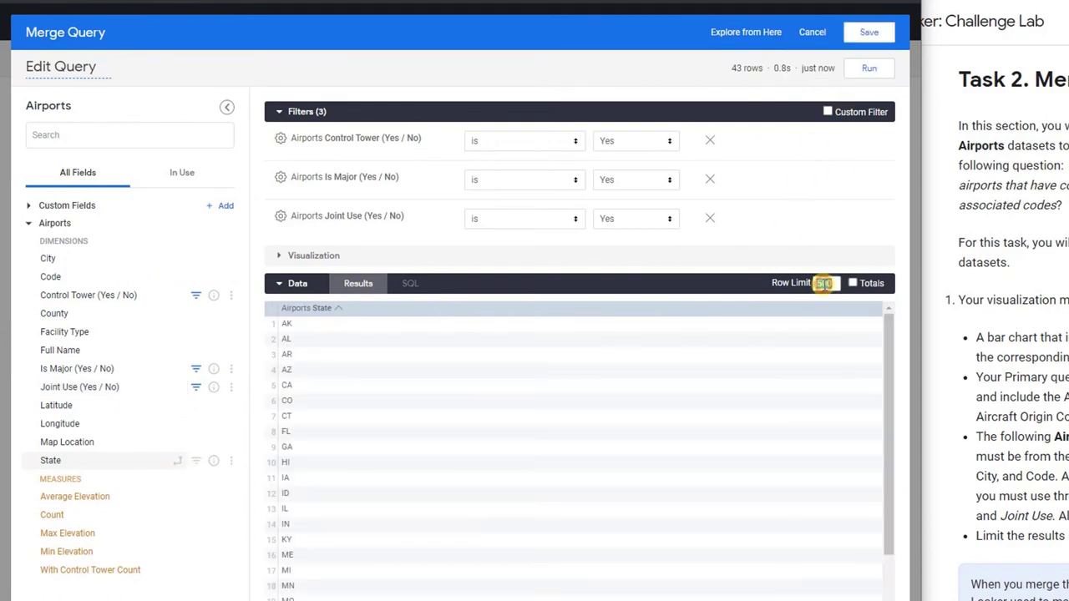
Rerun the Airports query with a row limit of 10, save it as a merge source and run the merged results.
left_click(858, 74)
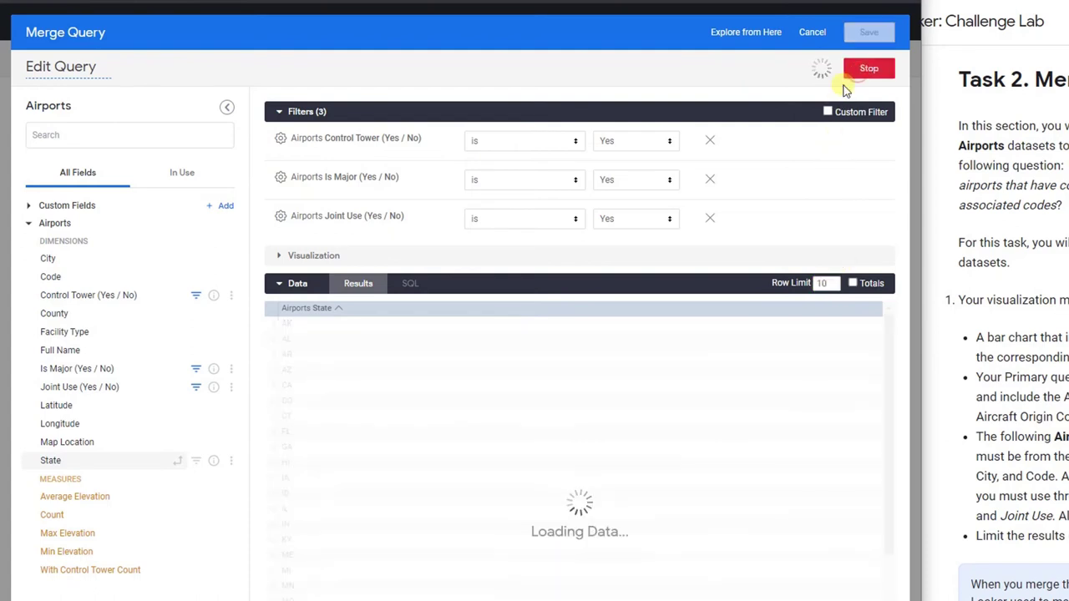
left_click(865, 33)
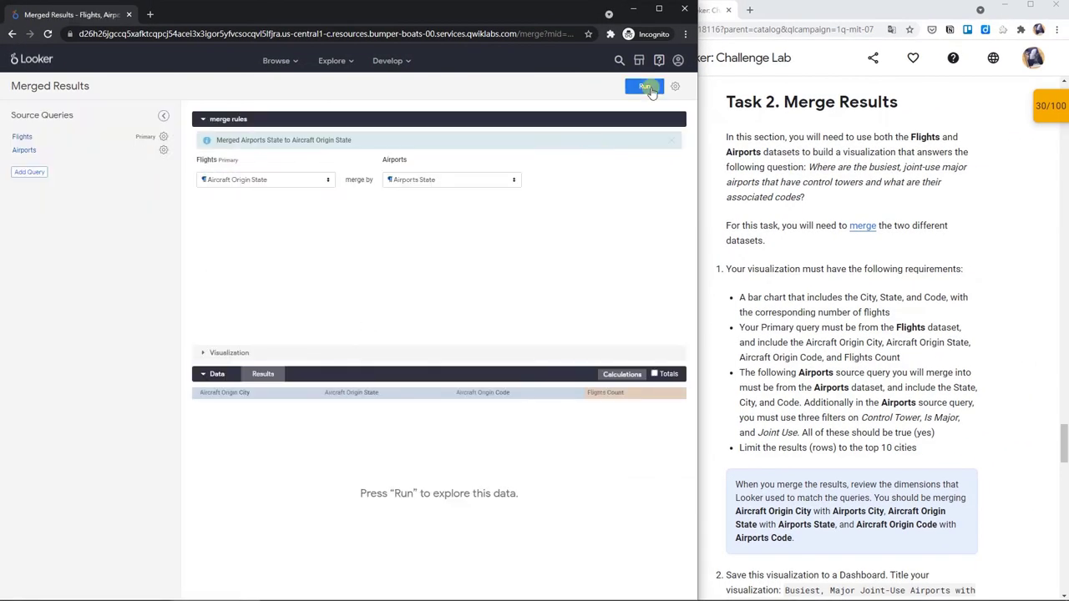
left_click(648, 88)
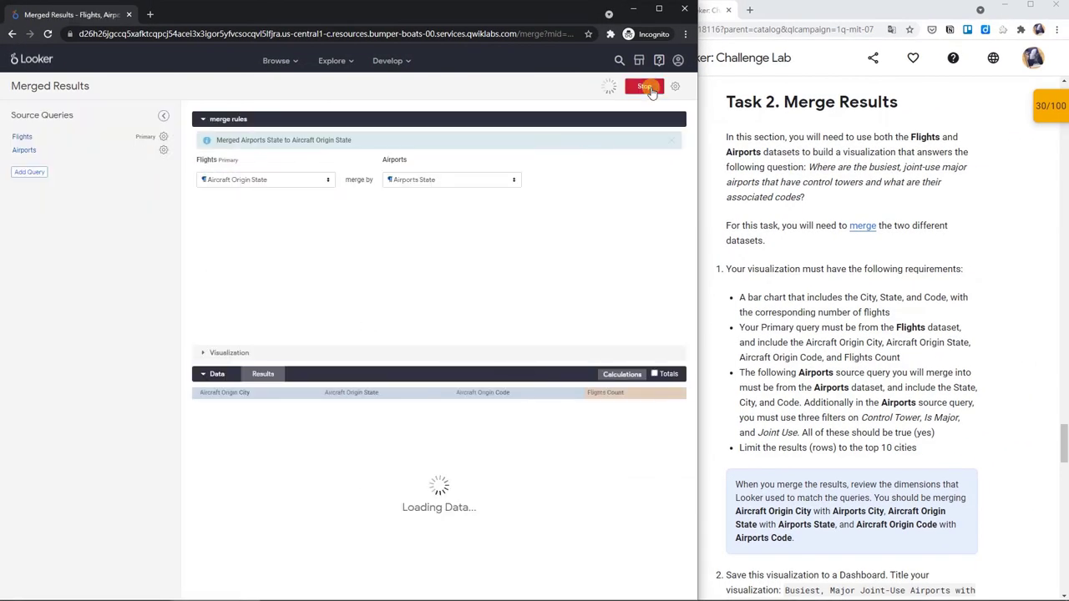
Show the merged results as a bar chart visualization.
scroll(918, 281, "down", 3)
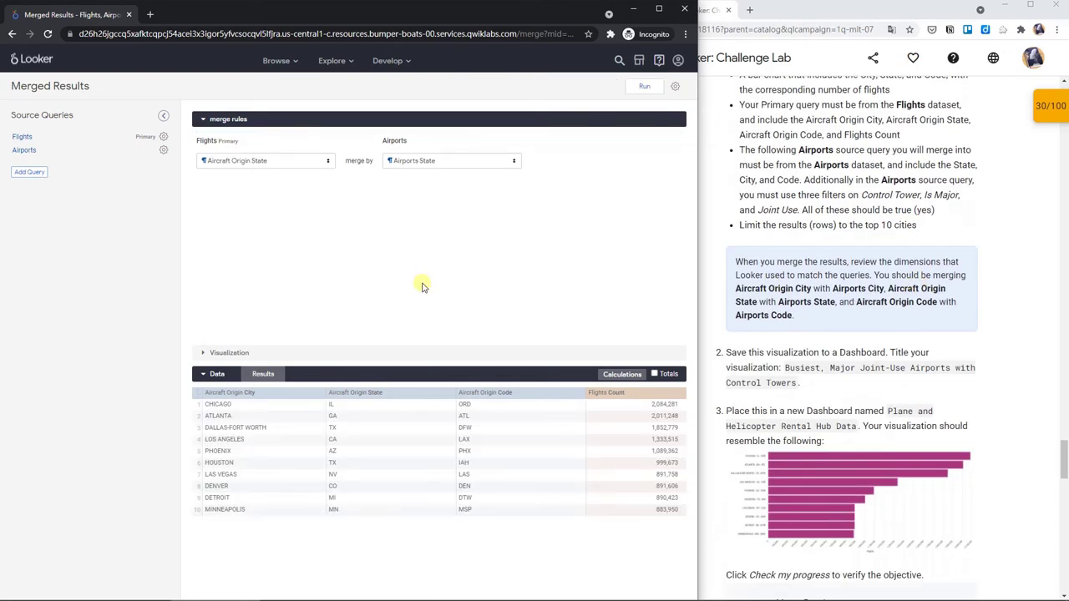
left_click(219, 354)
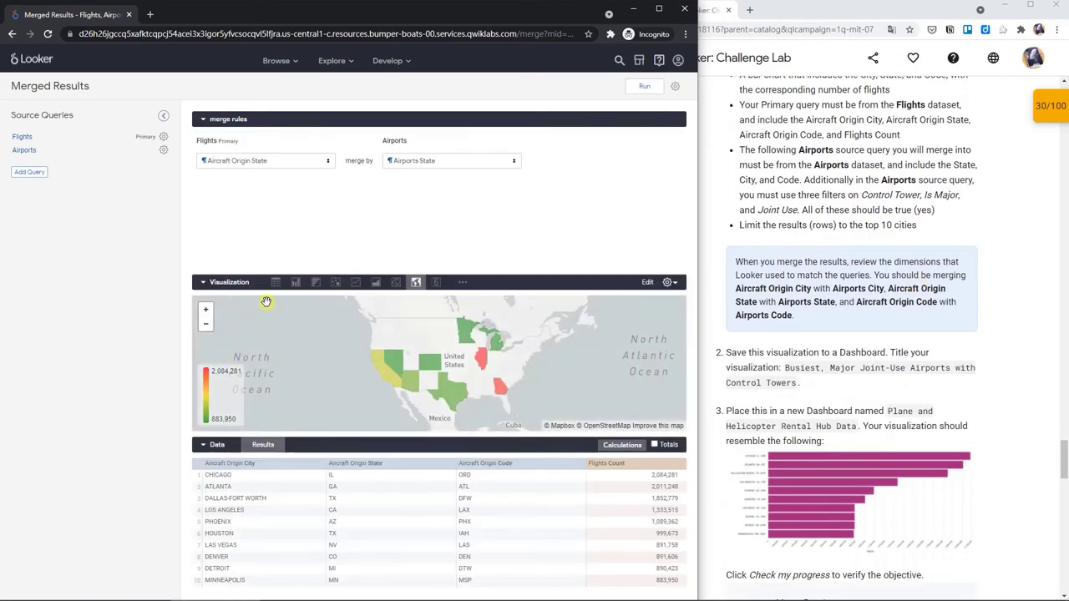
left_click(317, 284)
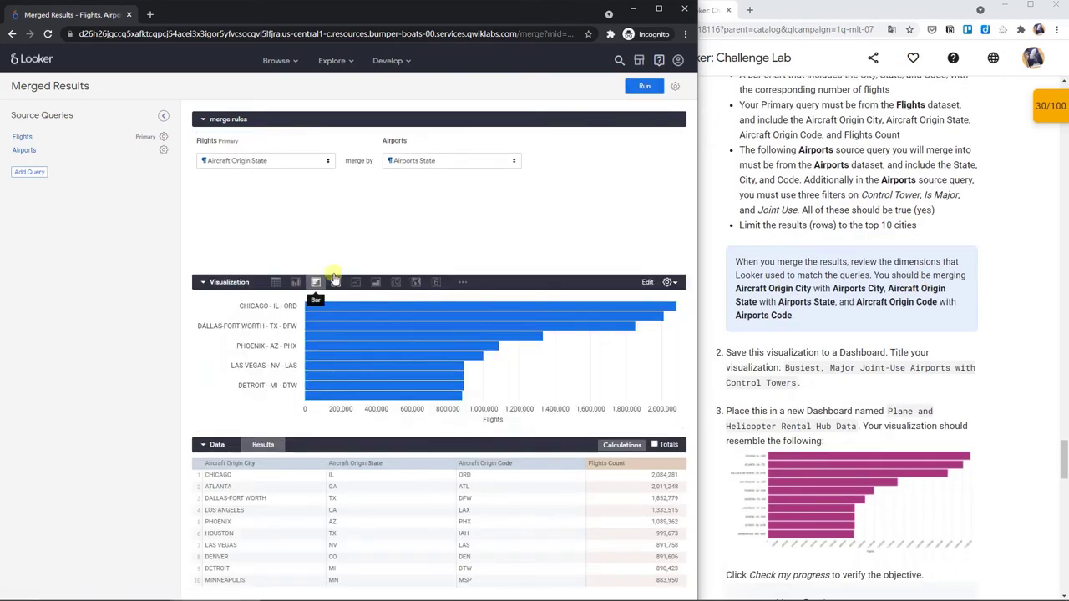
Start saving the bar chart to a dashboard with the title "Busiest, Major Joint-Use Airports with Control Towers" from the lab instructions.
left_click_drag(783, 367, 795, 382)
key("ctrl+c")
left_click(487, 206)
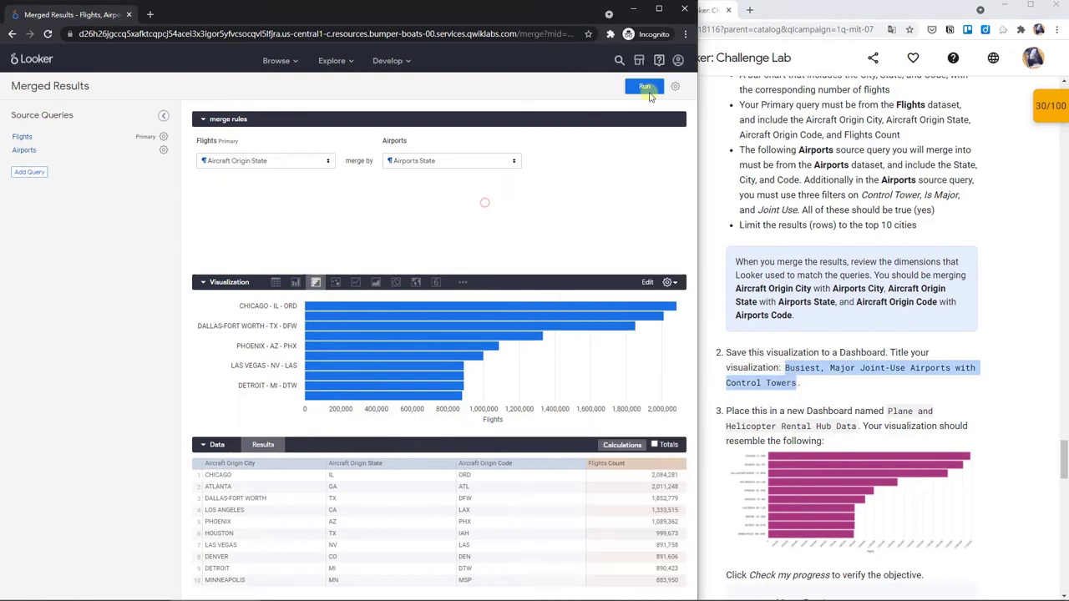
left_click(675, 88)
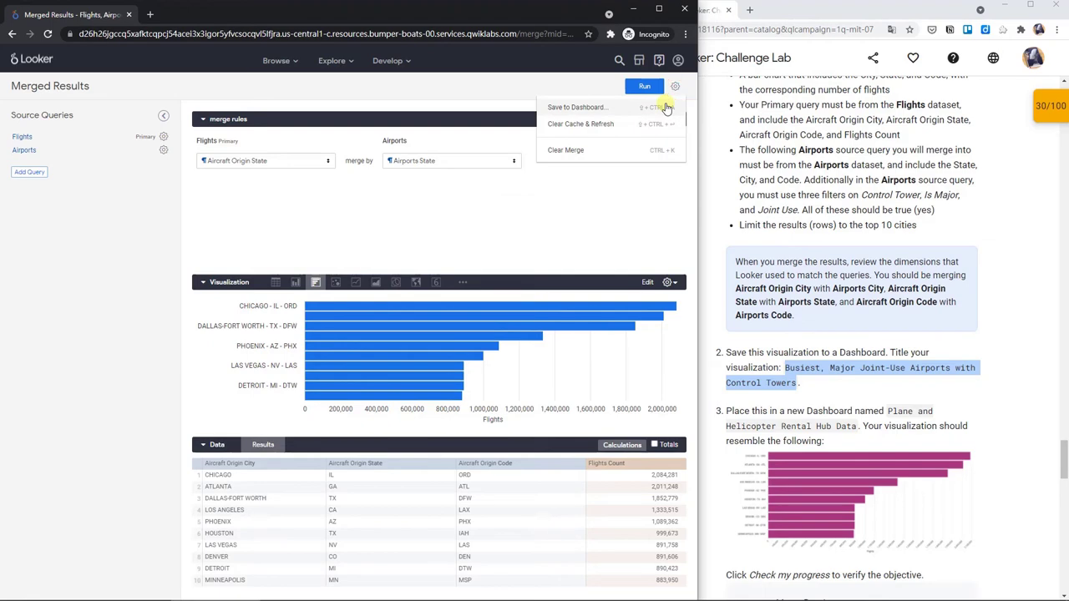
left_click(666, 107)
left_click(384, 118)
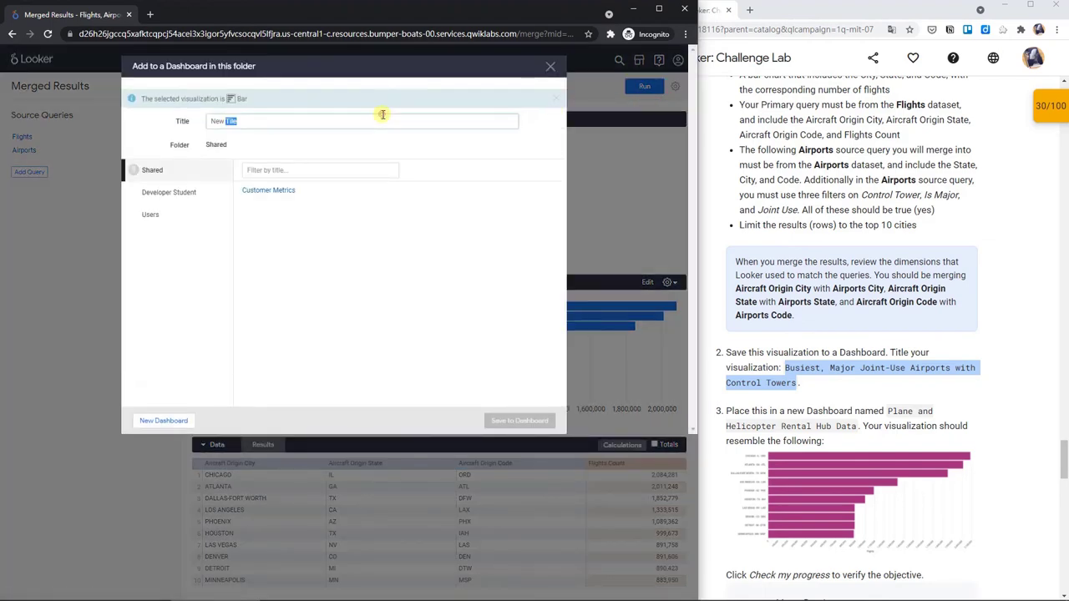
key("ctrl+v")
Save the chart to a new Shared dashboard named "Plane and Helicopter Rental Hub Data" and check the Merge Results progress.
left_click(888, 412)
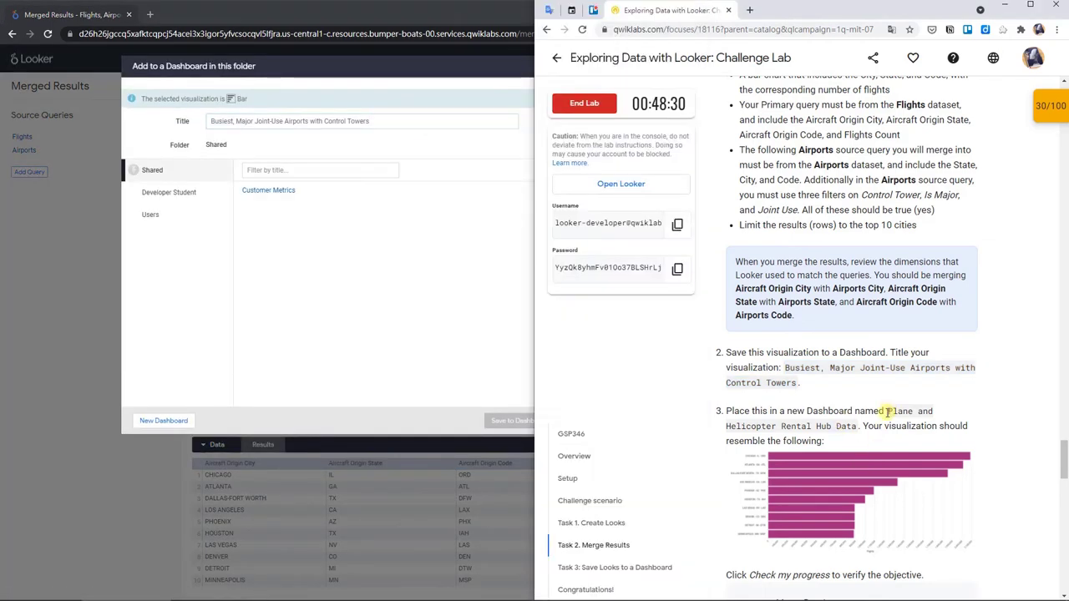
left_click(888, 412)
key("ctrl+c")
left_click(178, 423)
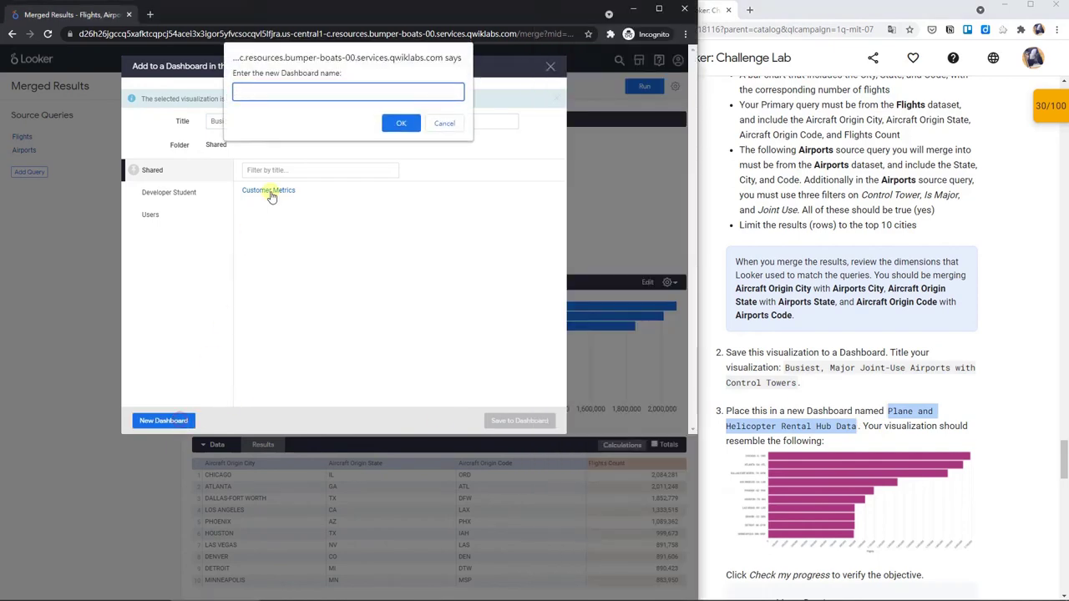
key("ctrl+v")
left_click(402, 118)
left_click(511, 417)
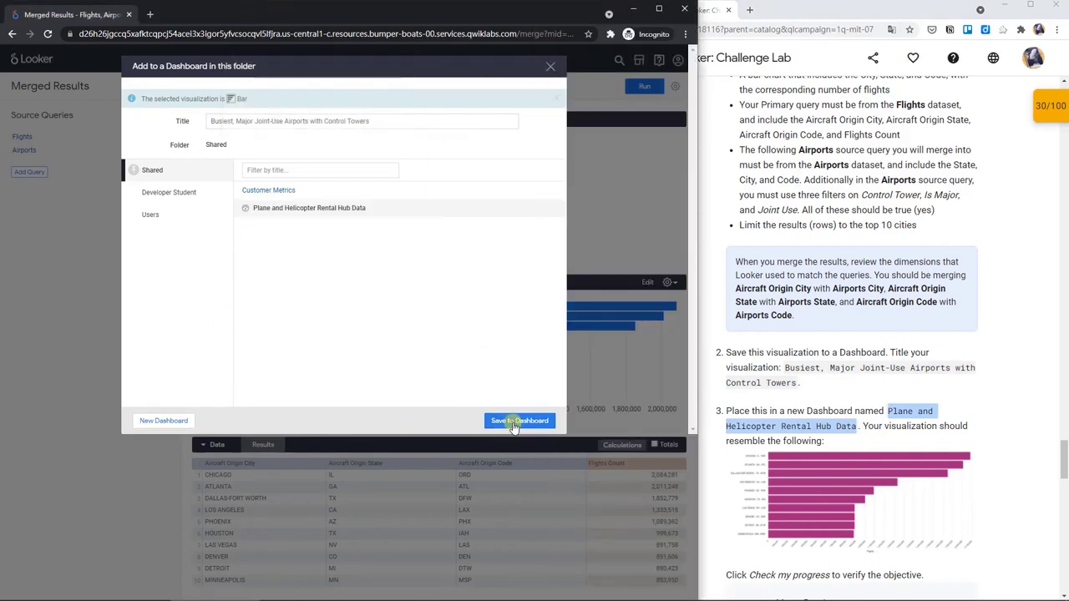
scroll(823, 436, "down", 2)
left_click(818, 457)
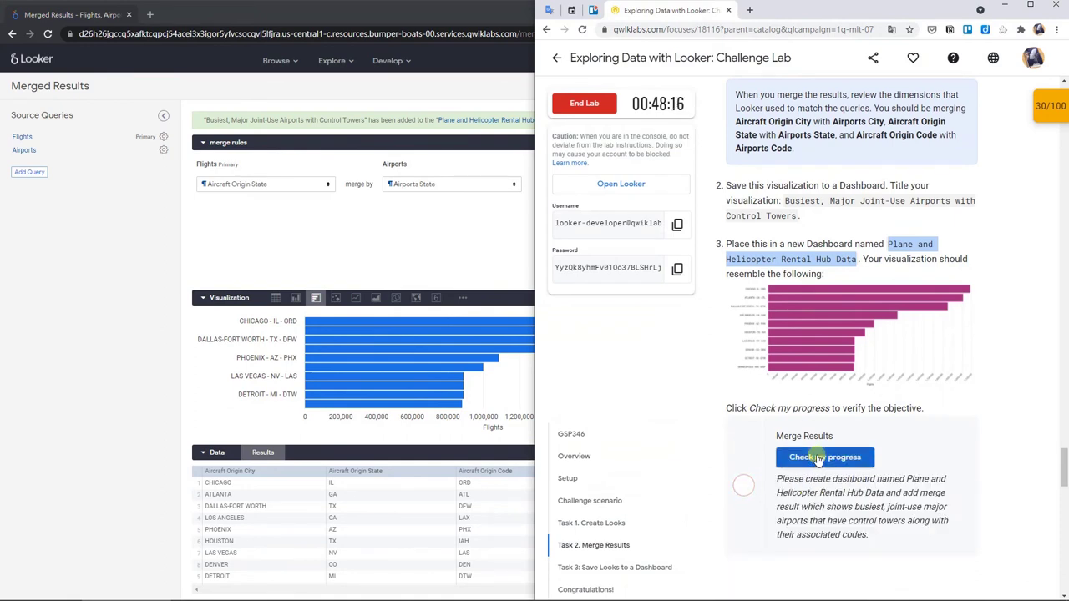
Add the City and Code dimensions to the Airports source query, save it and rerun the merged results.
left_click(266, 228)
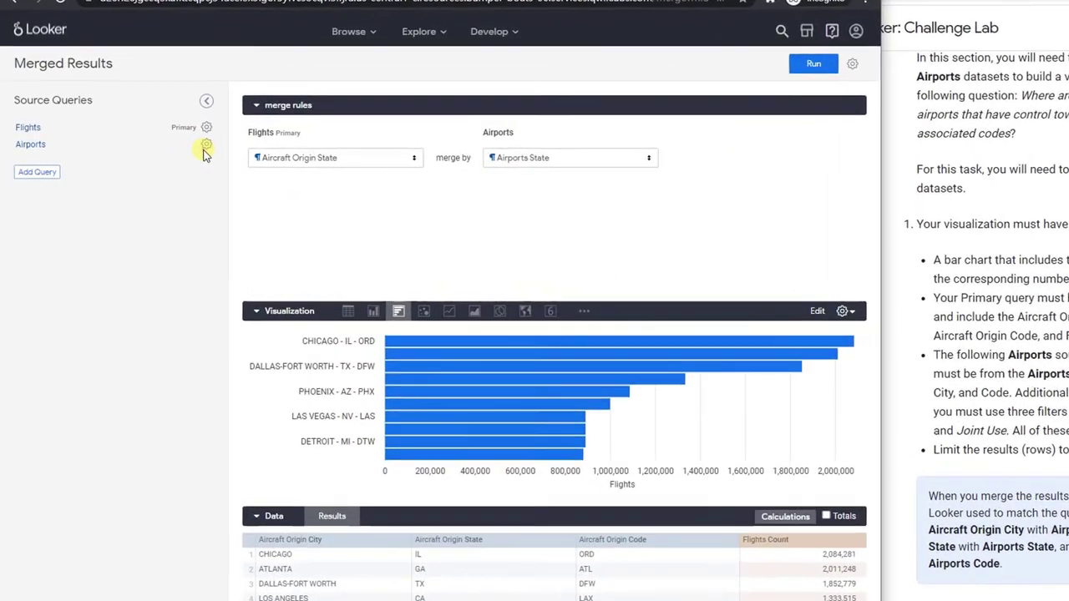
left_click(216, 147)
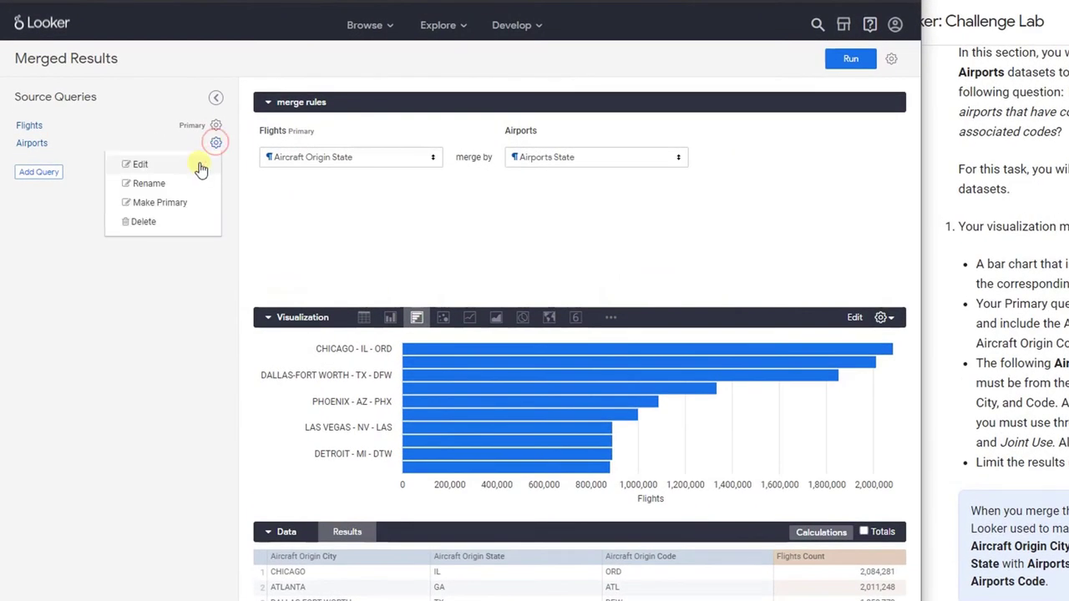
left_click(201, 163)
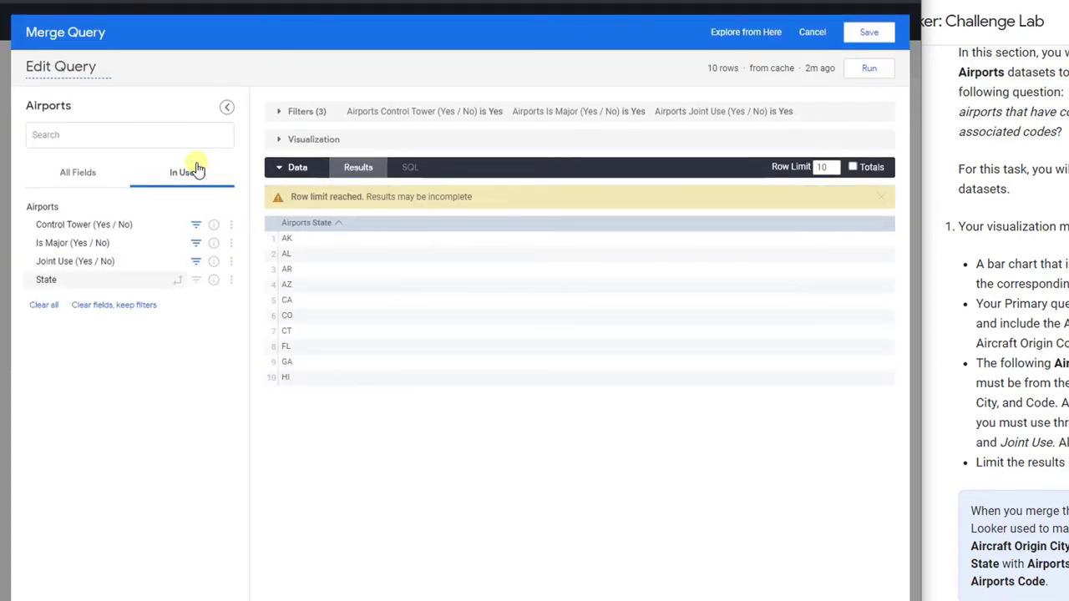
left_click(95, 177)
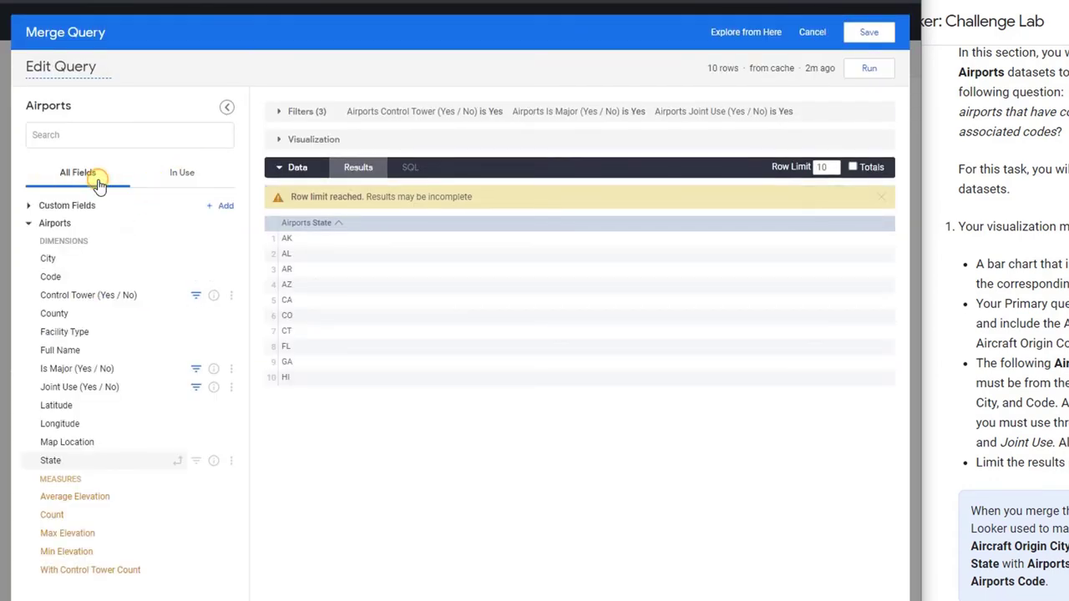
left_click(130, 259)
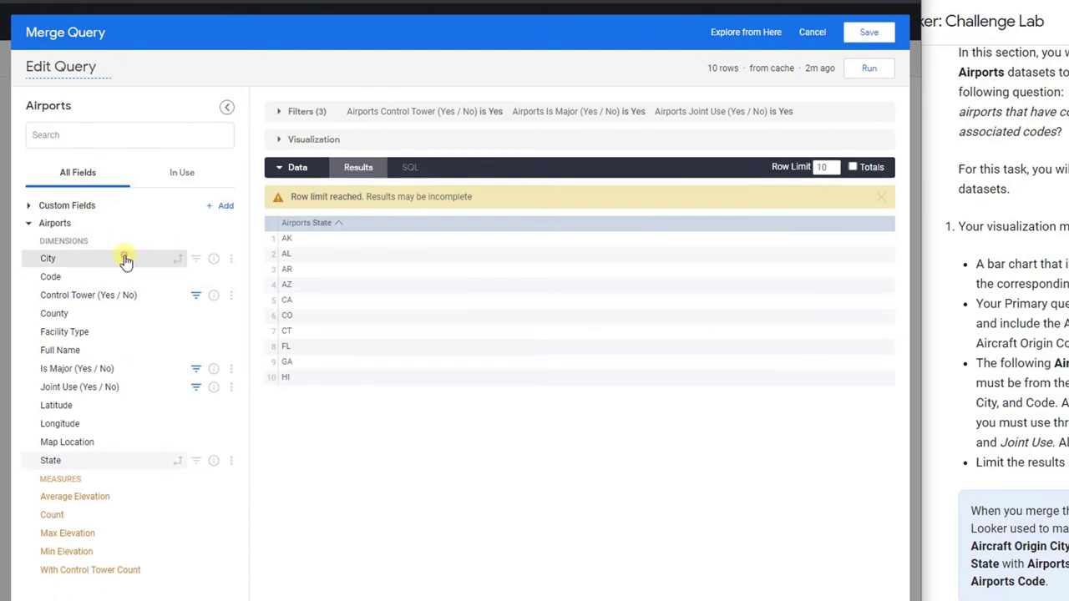
left_click(120, 283)
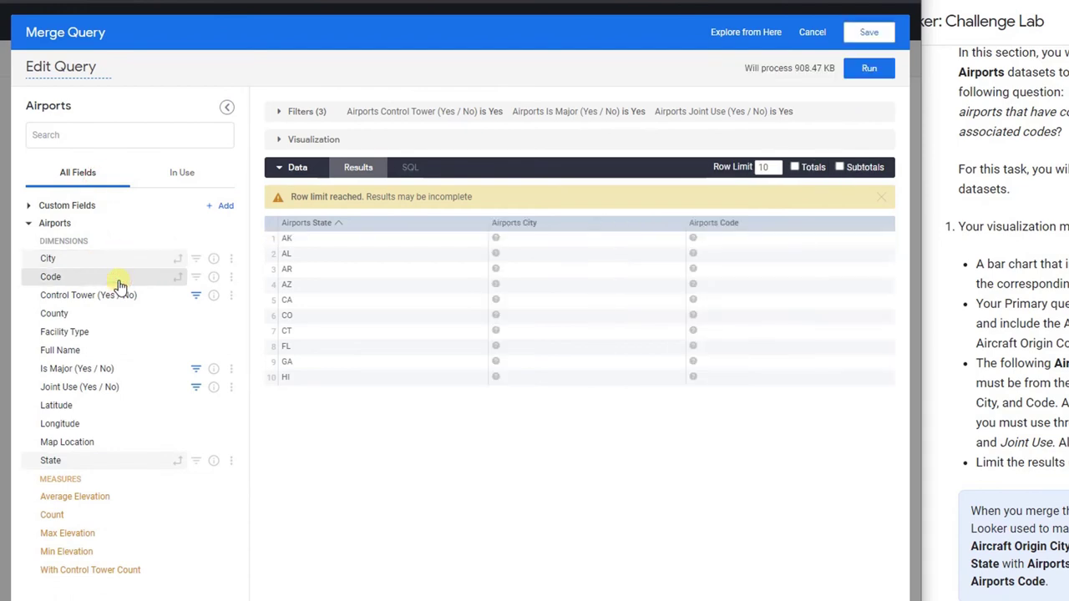
left_click(873, 68)
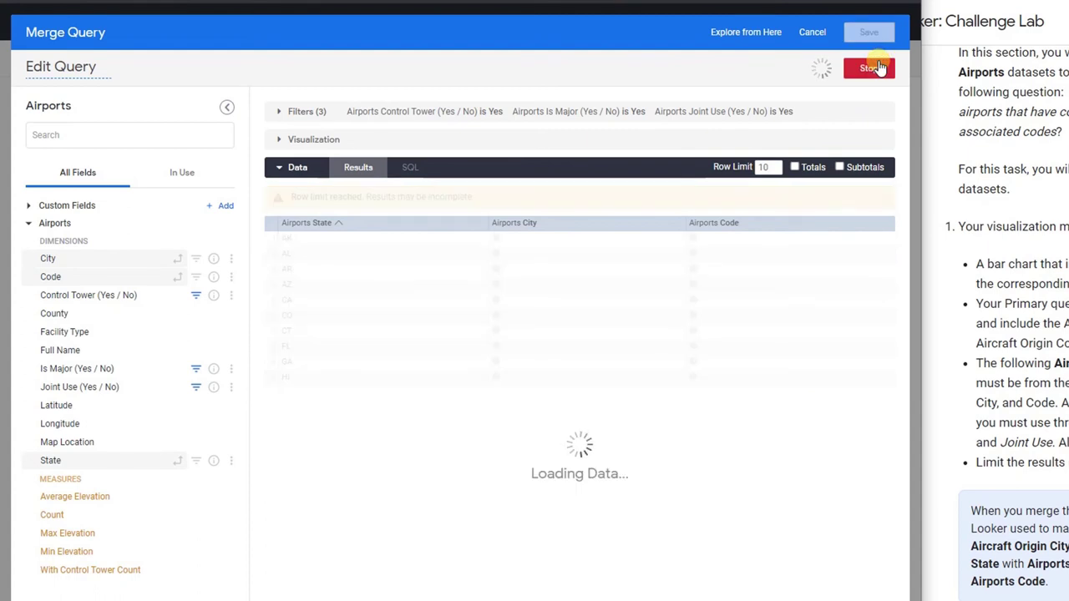
left_click(870, 33)
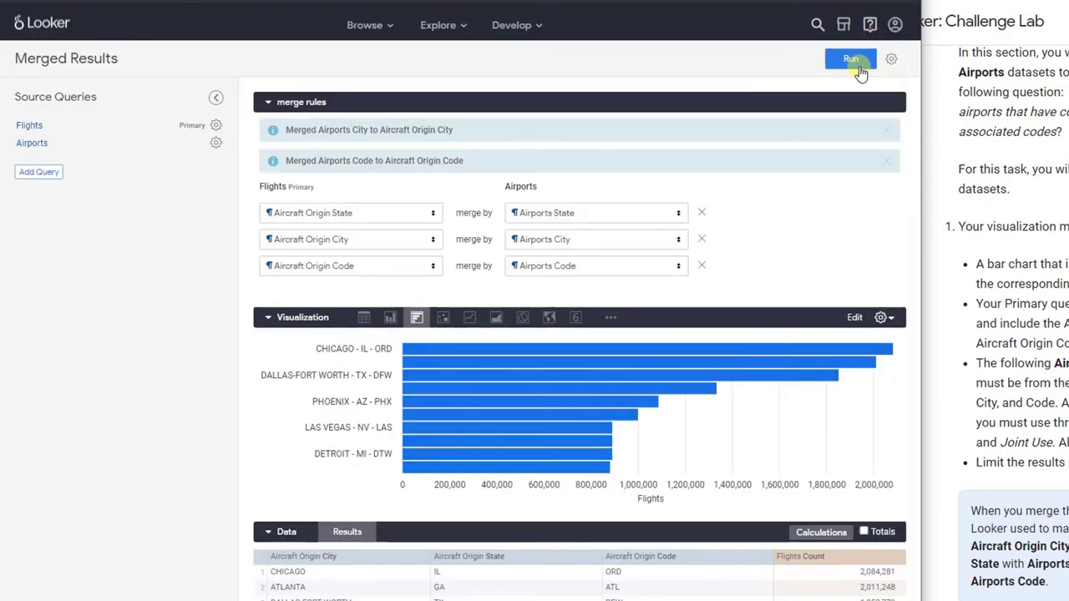
left_click(851, 60)
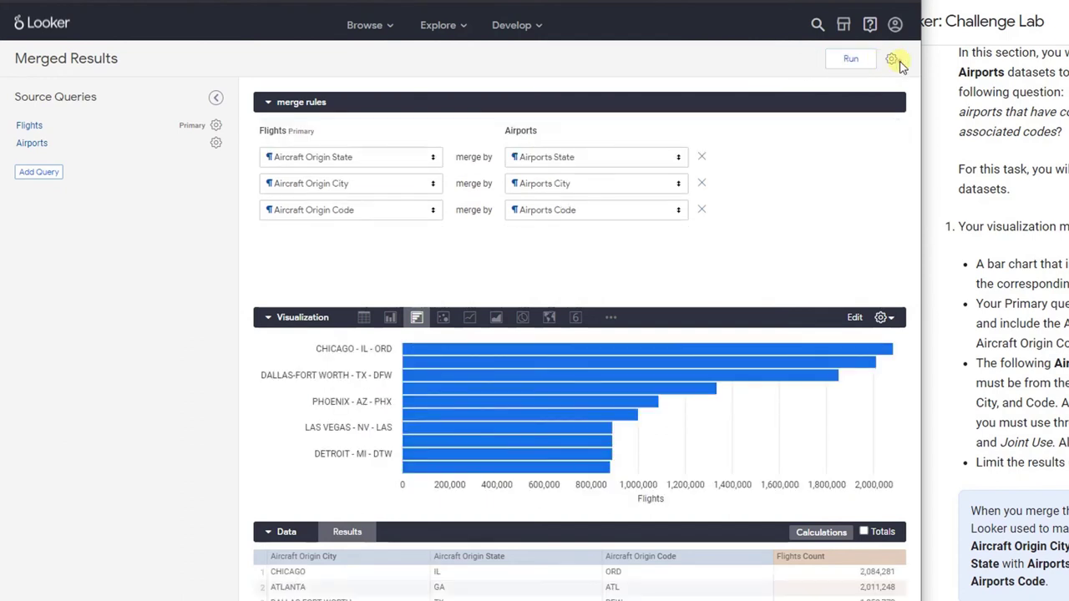
Save the chart as "Busiest, Major Joint-Use Airports with Control Towers" to the Shared "Plane and Helicopter Rental Hub Data" dashboard and check Merge Results progress.
left_click(891, 61)
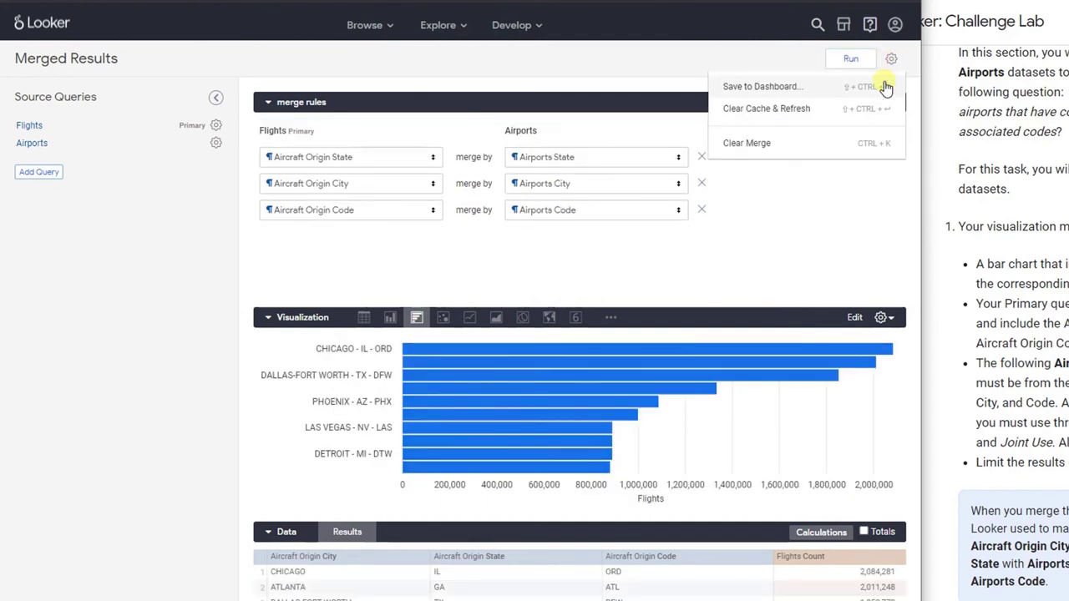
left_click(886, 87)
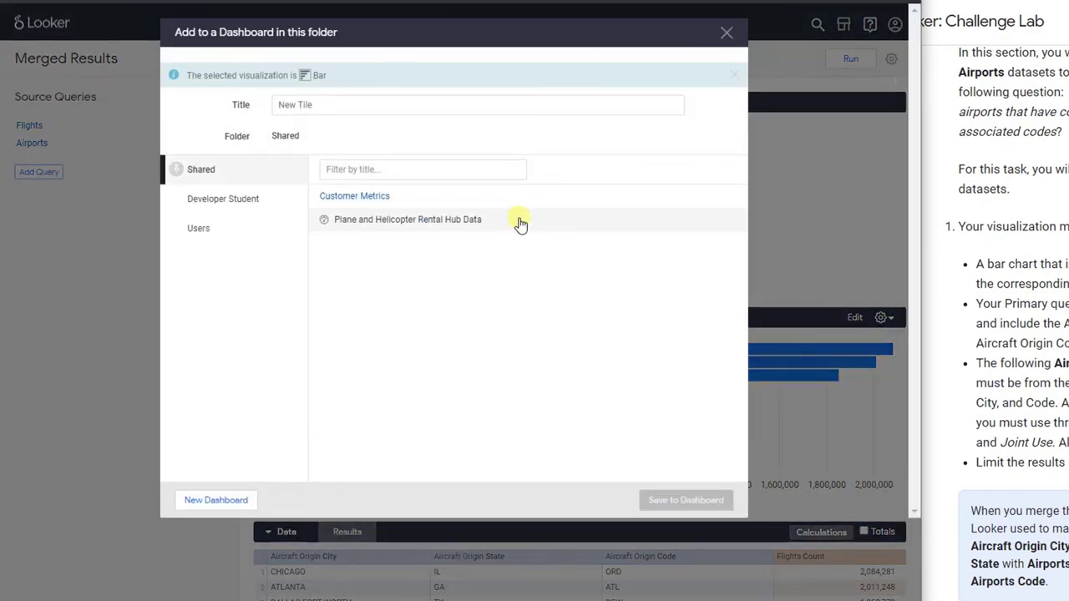
left_click(516, 221)
triple_click(351, 100)
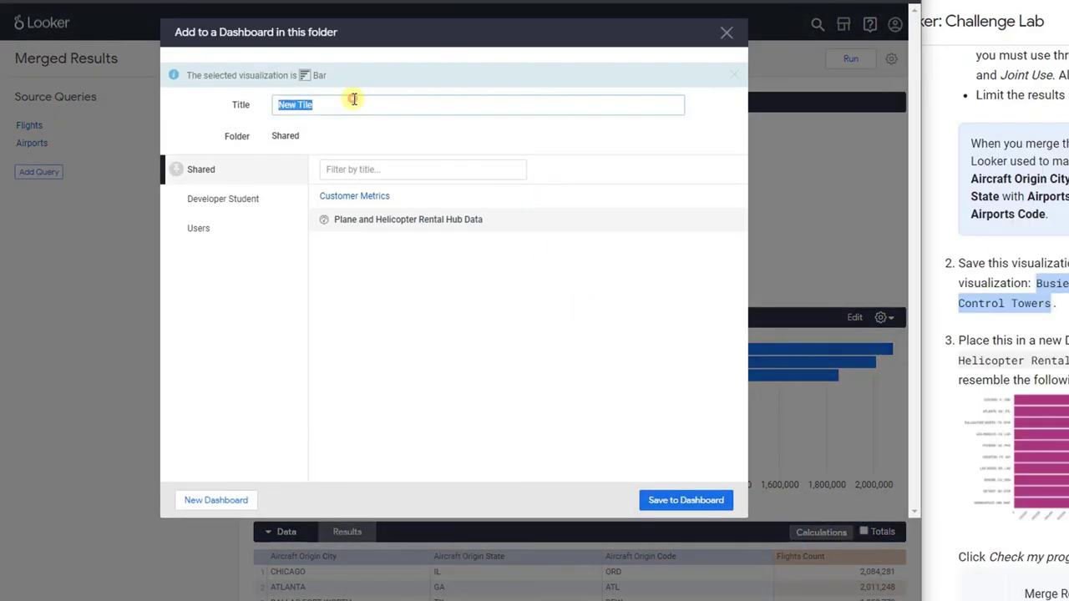
type("Busiest, Major Joint-Use Airports with Control Towers")
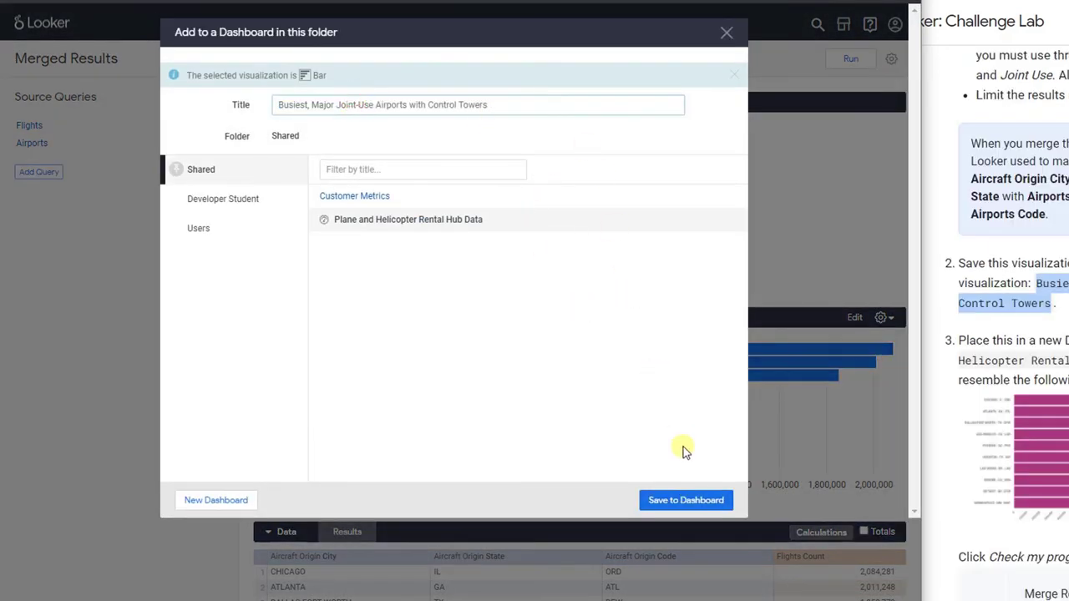
left_click(700, 499)
scroll(866, 437, "down", 5)
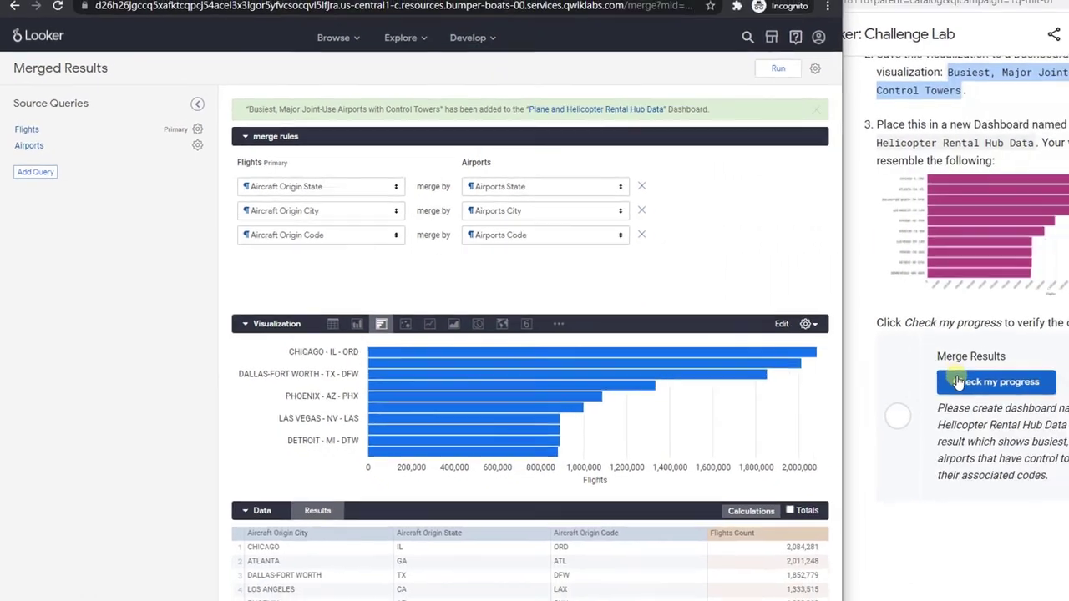
left_click(885, 444)
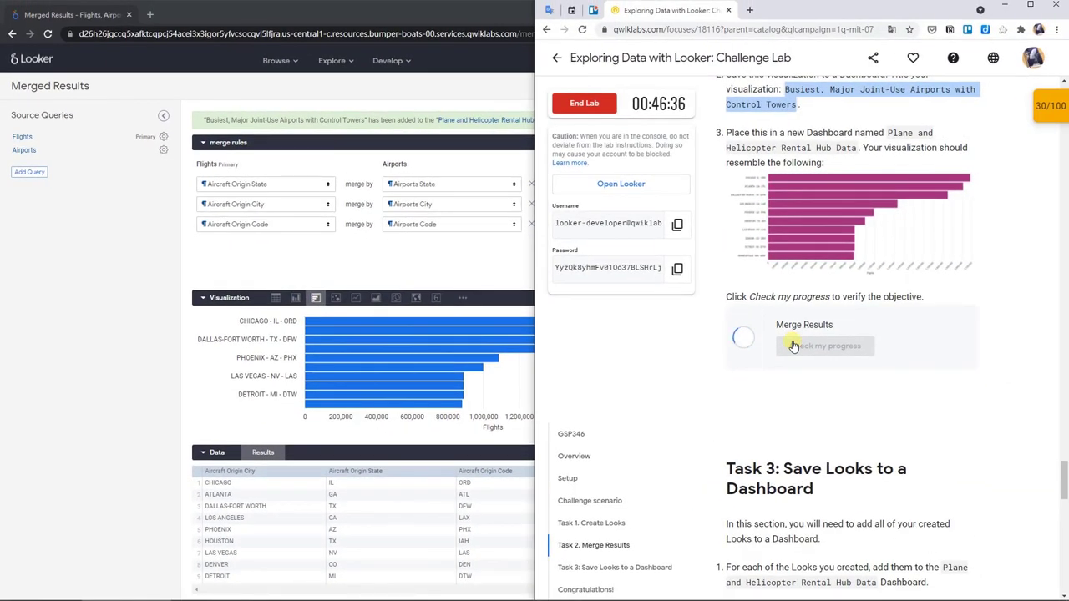
Open the "Top 10 Cities With Most Heliports" Look from the personal folder and copy the dashboard name from the Task 3 instructions.
left_click(398, 258)
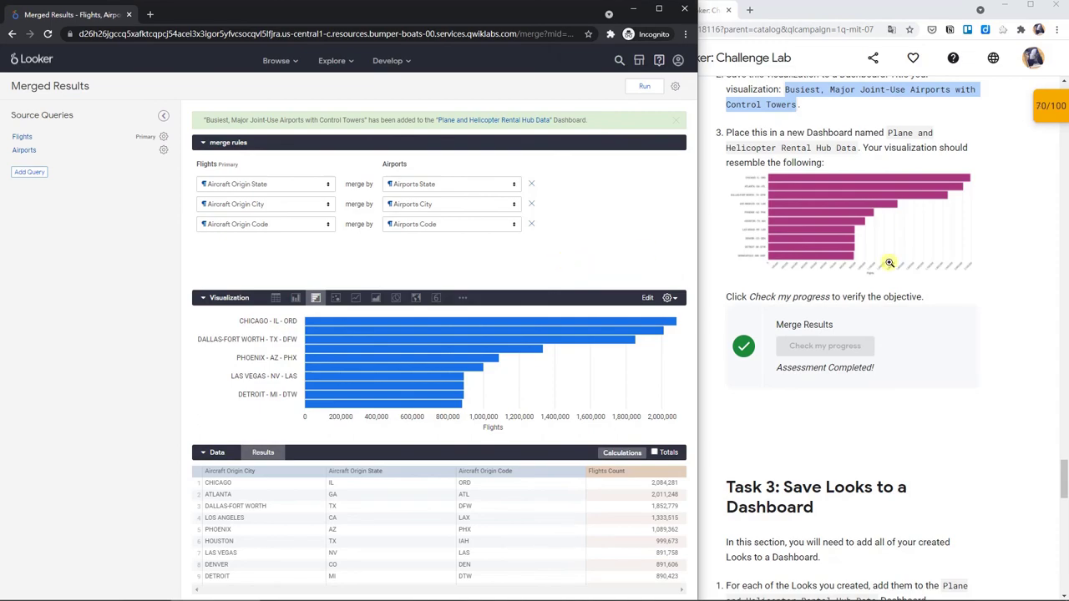
scroll(890, 263, "down", 3)
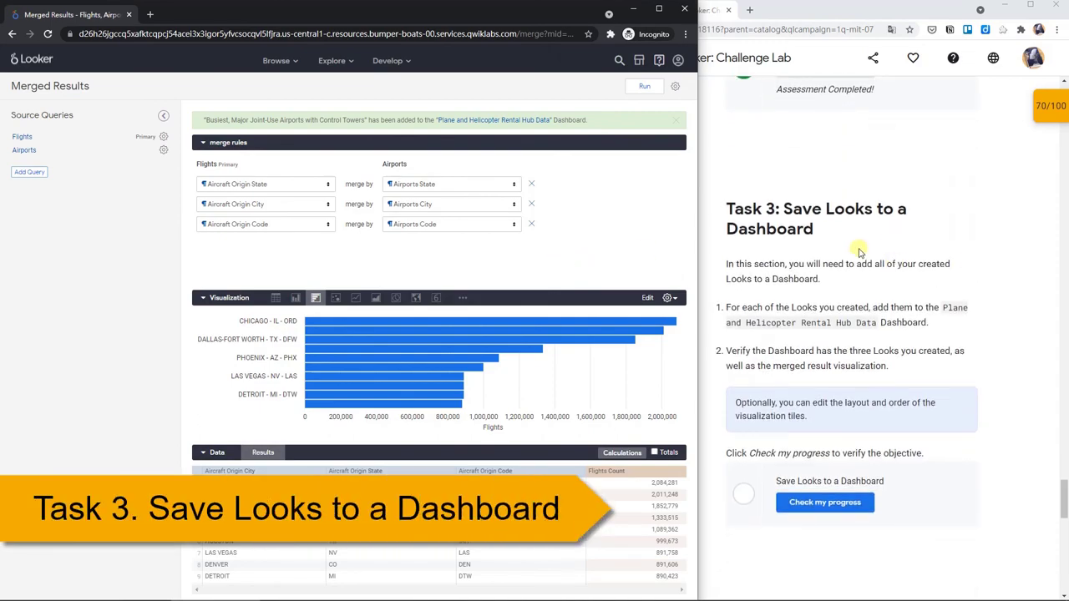
left_click(860, 251)
left_click(262, 59)
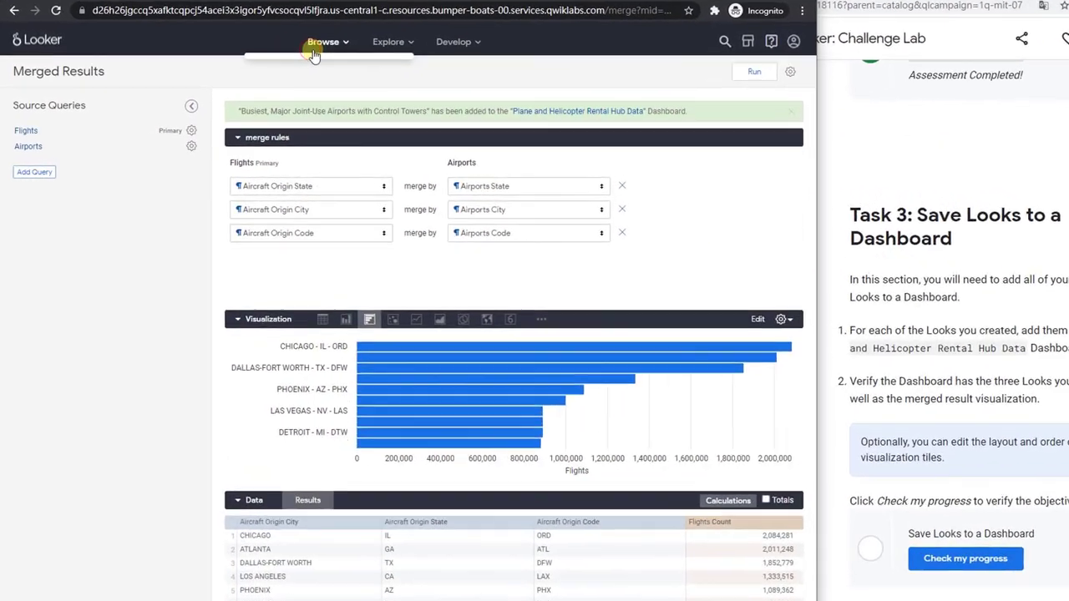
left_click(321, 42)
left_click(344, 251)
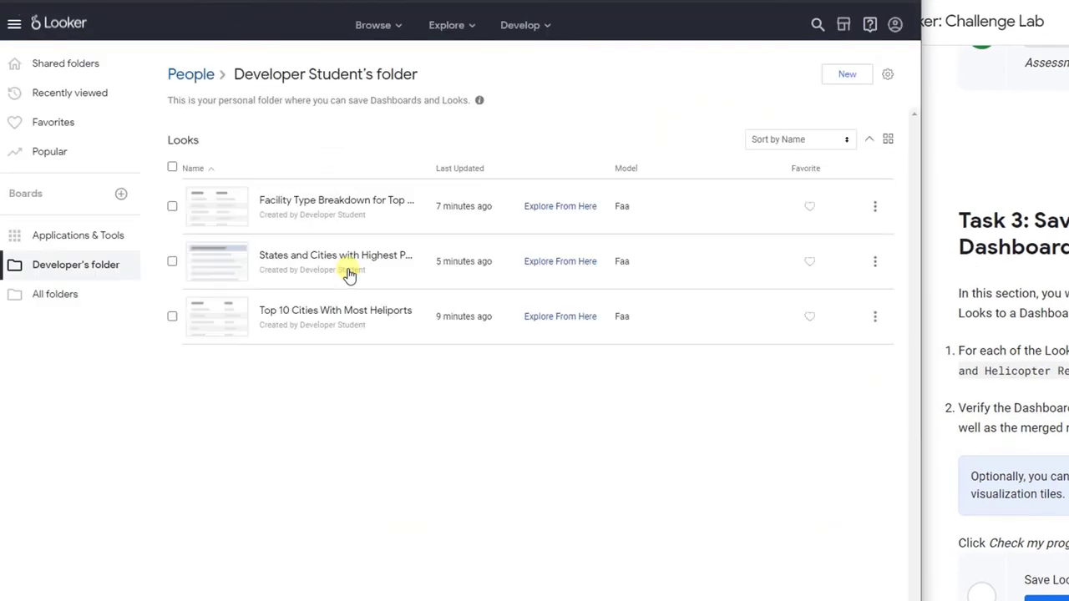
left_click(386, 316)
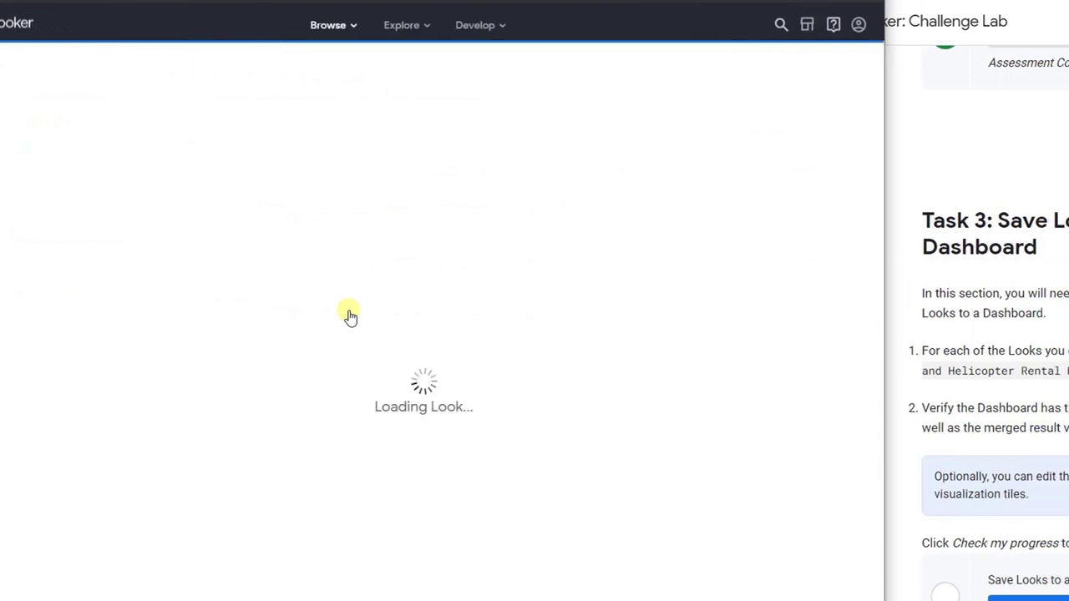
left_click_drag(1013, 350, 926, 375)
key("ctrl+c")
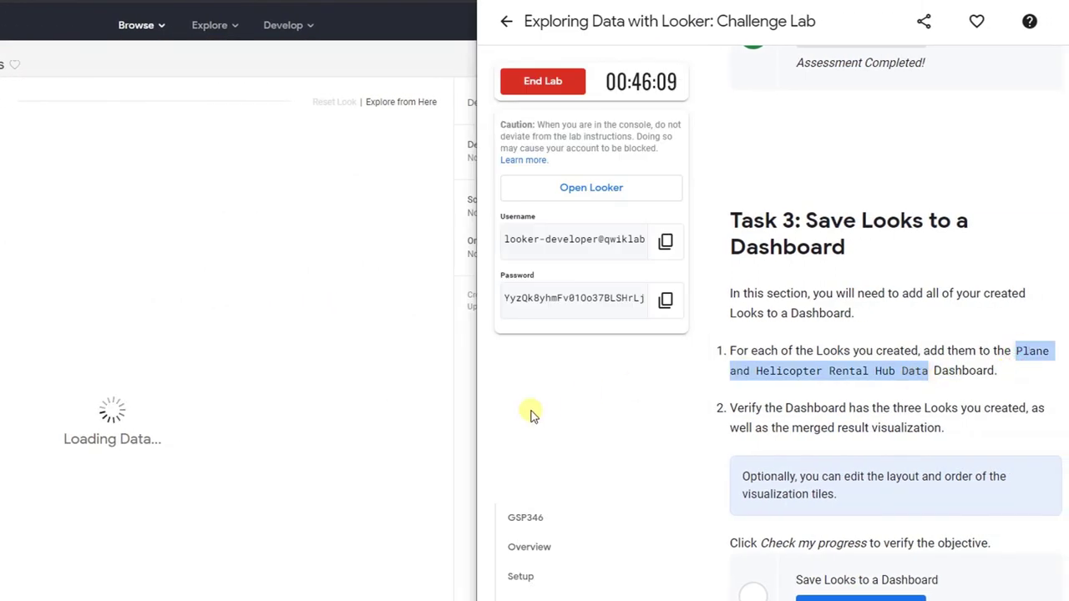
Add the "Top 10 Cities With Most Heliports" Look to a new personal-folder dashboard named "Plane and Helicopter Rental Hub Data".
left_click(433, 403)
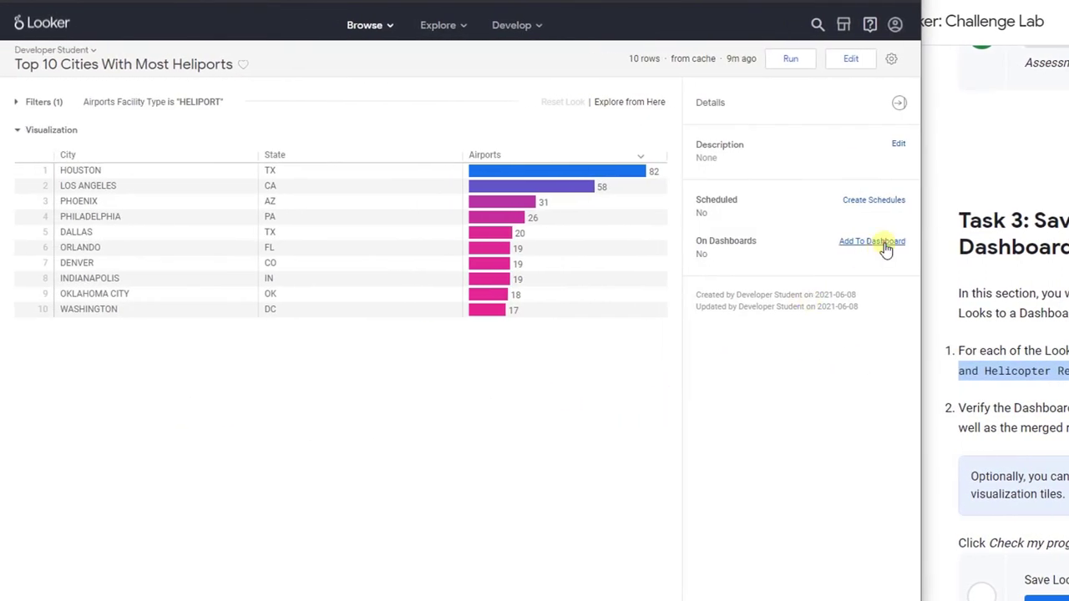
left_click(883, 243)
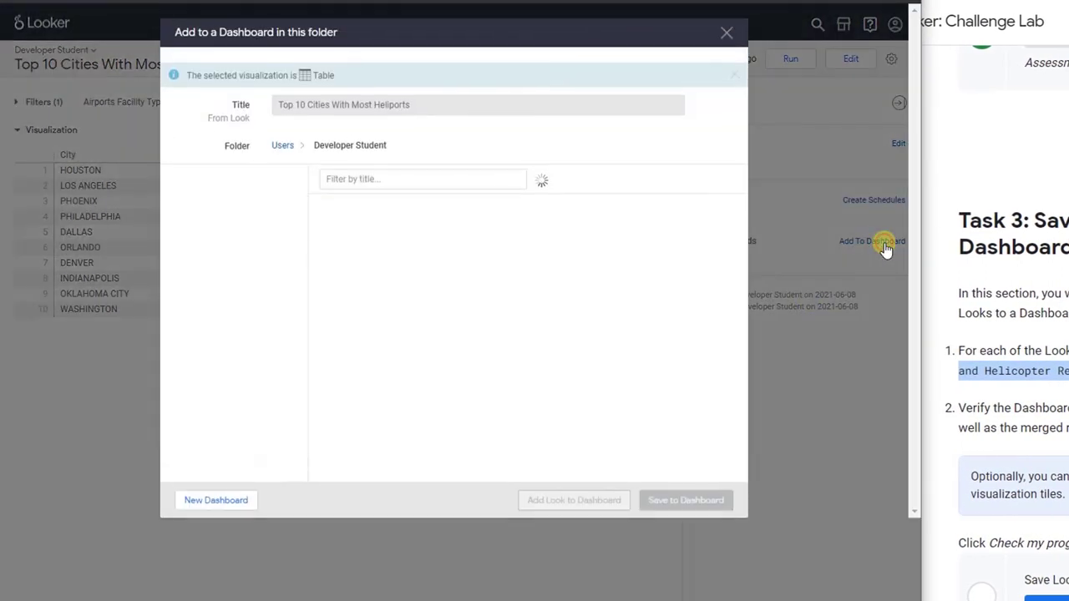
left_click(240, 491)
key("ctrl+v")
left_click(541, 102)
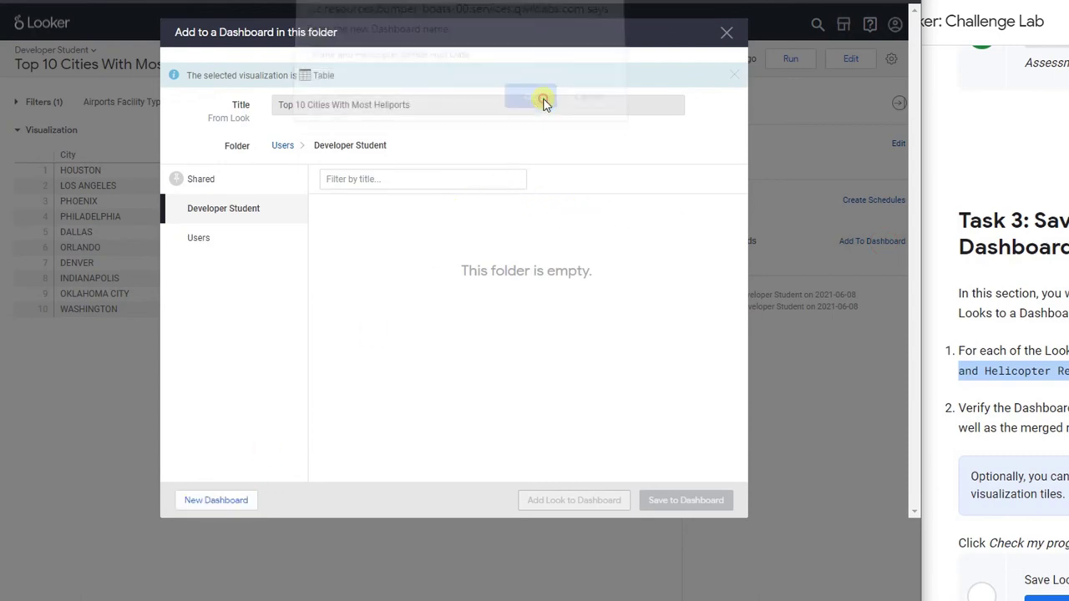
left_click(601, 501)
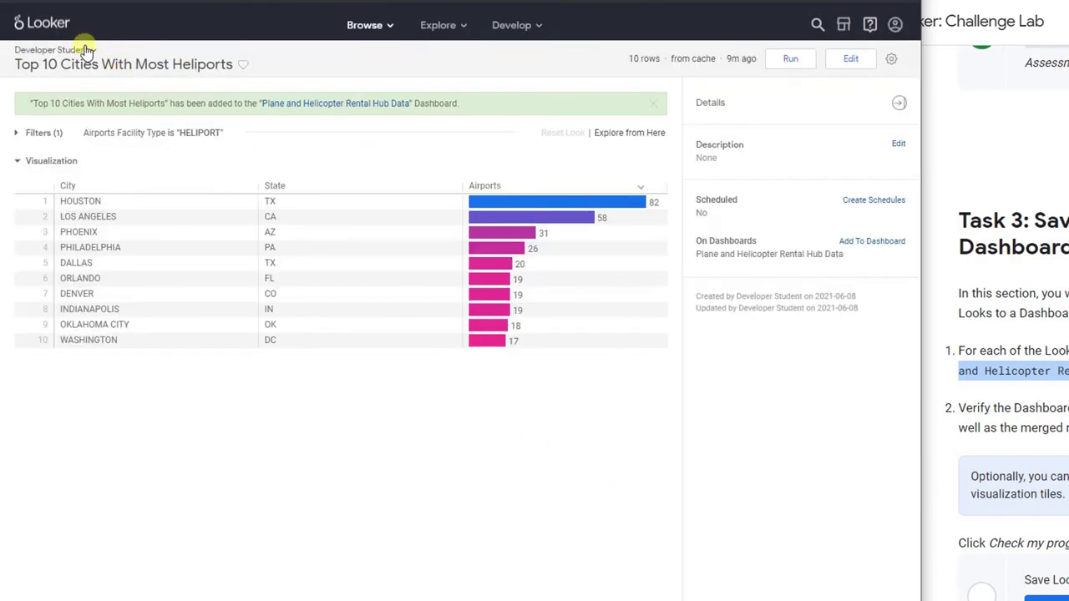
Add the "States and Cities with Highest Percentage of Cancellations: Flights over 10,000" Look to the personal-folder "Plane and Helicopter Rental Hub Data" dashboard.
left_click(87, 50)
left_click(109, 171)
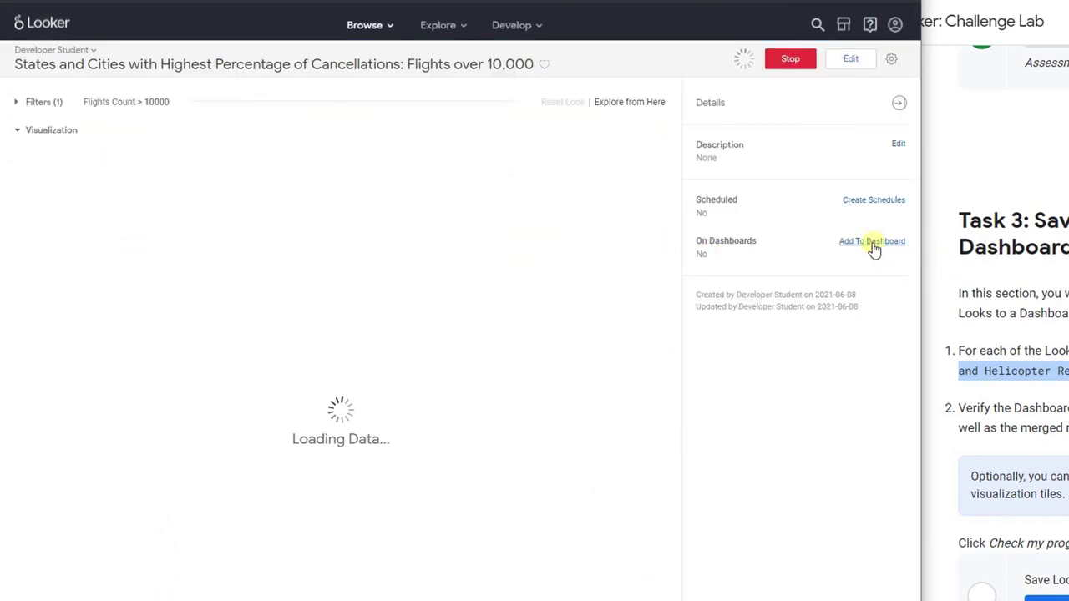
left_click(872, 242)
left_click(405, 205)
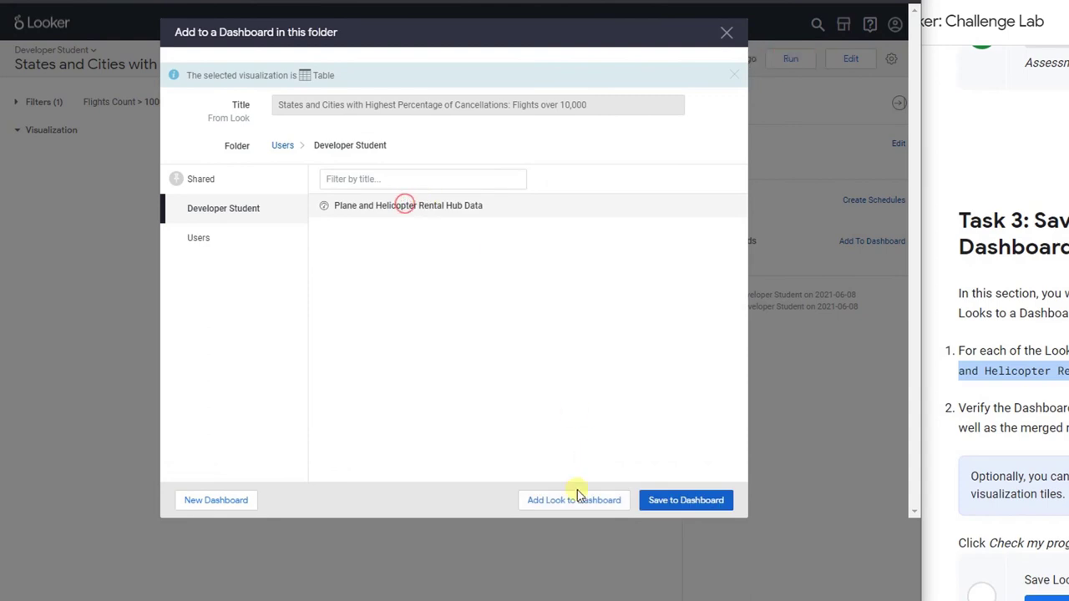
left_click(578, 497)
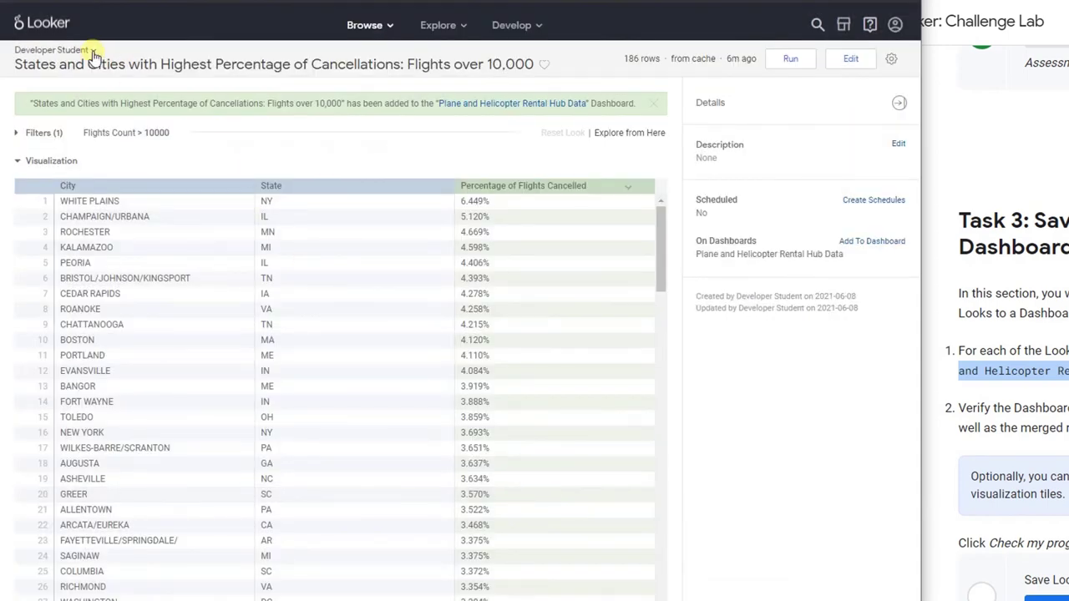
Add the "Facility Type Breakdown for Top 10 States" Look to the personal-folder "Plane and Helicopter Rental Hub Data" dashboard.
mouse_move(95, 55)
left_click(102, 151)
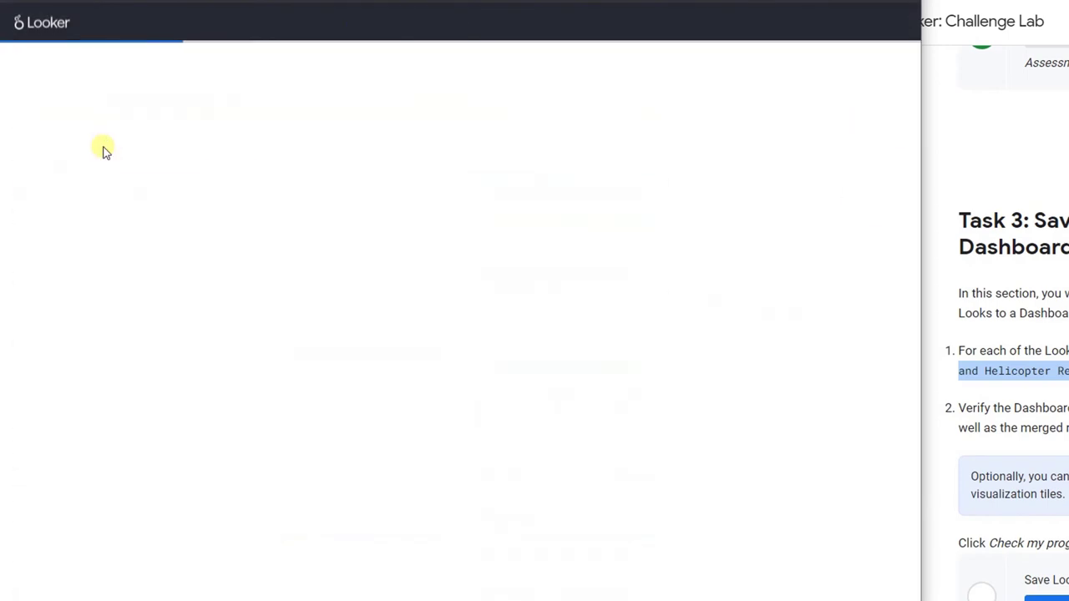
left_click(876, 242)
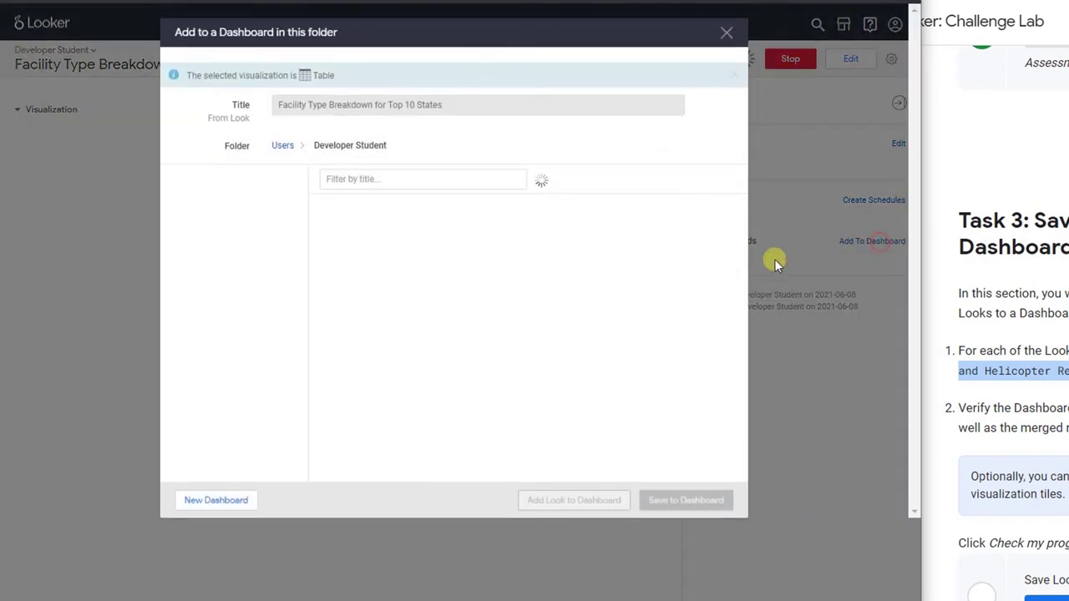
left_click(455, 208)
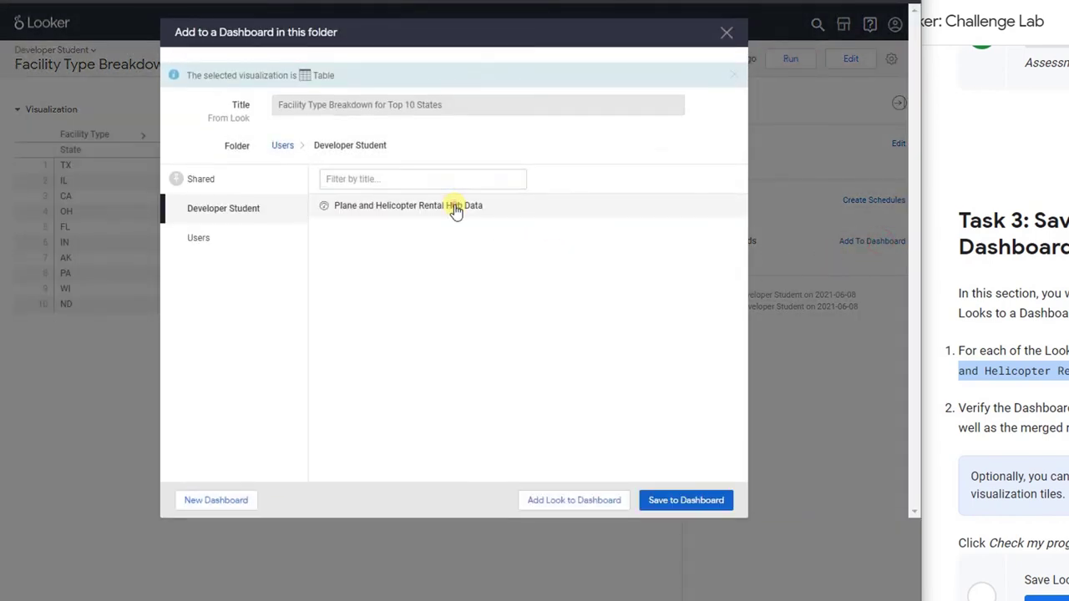
left_click(617, 500)
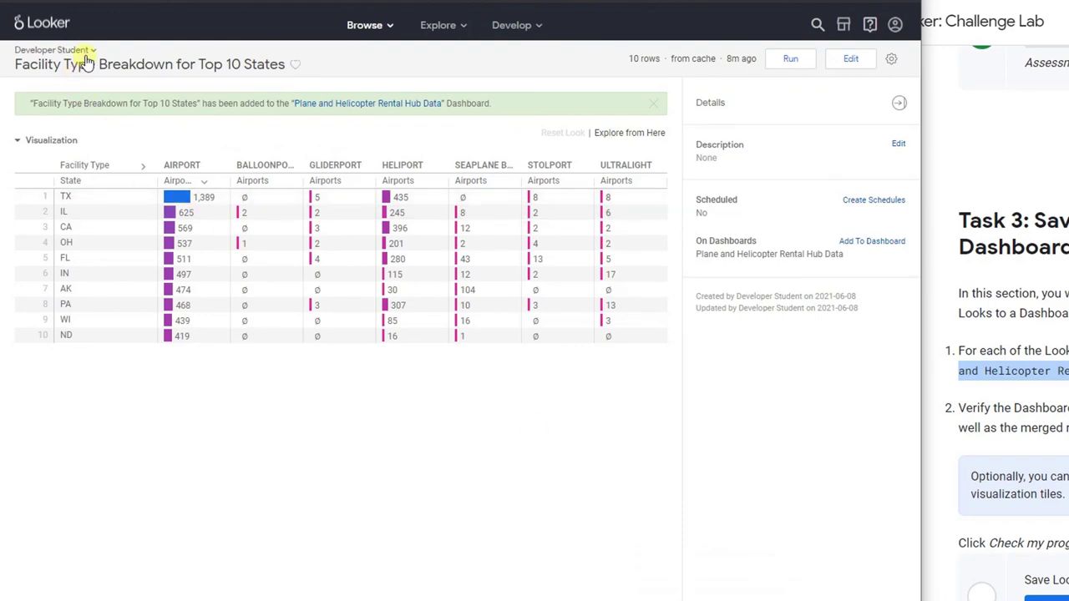
Open the "Plane and Helicopter Rental Hub Data" dashboard and check the "Save Looks to a Dashboard" progress in the lab.
left_click(82, 51)
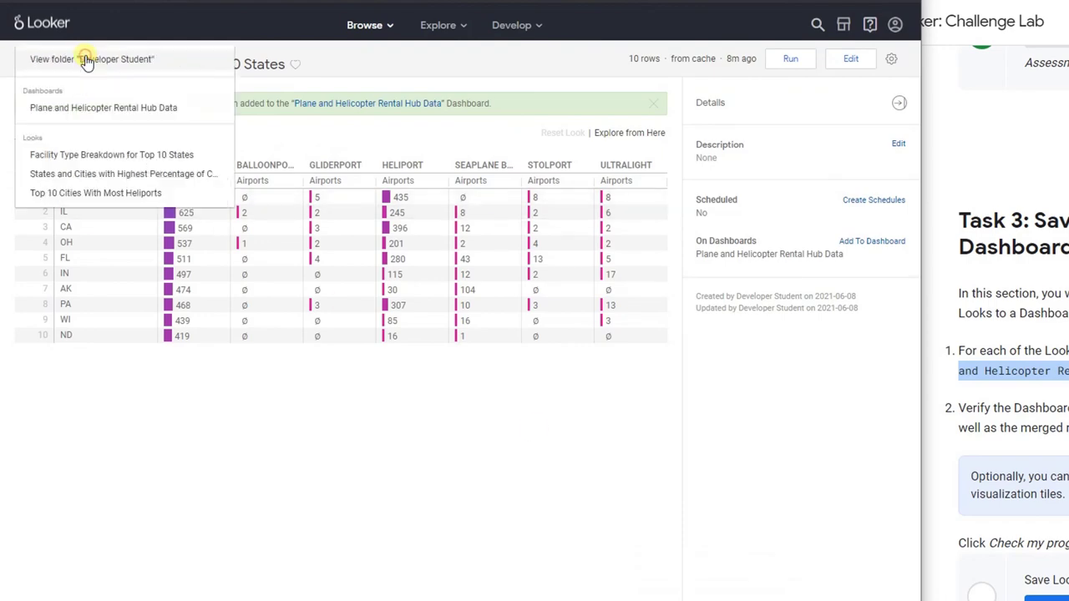
left_click(80, 109)
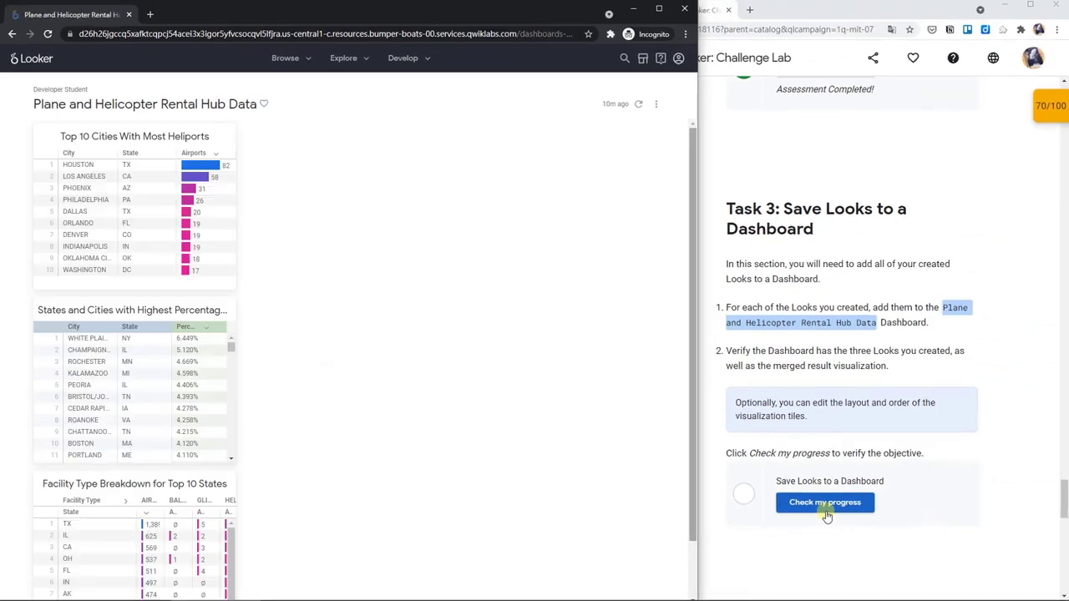
left_click(824, 513)
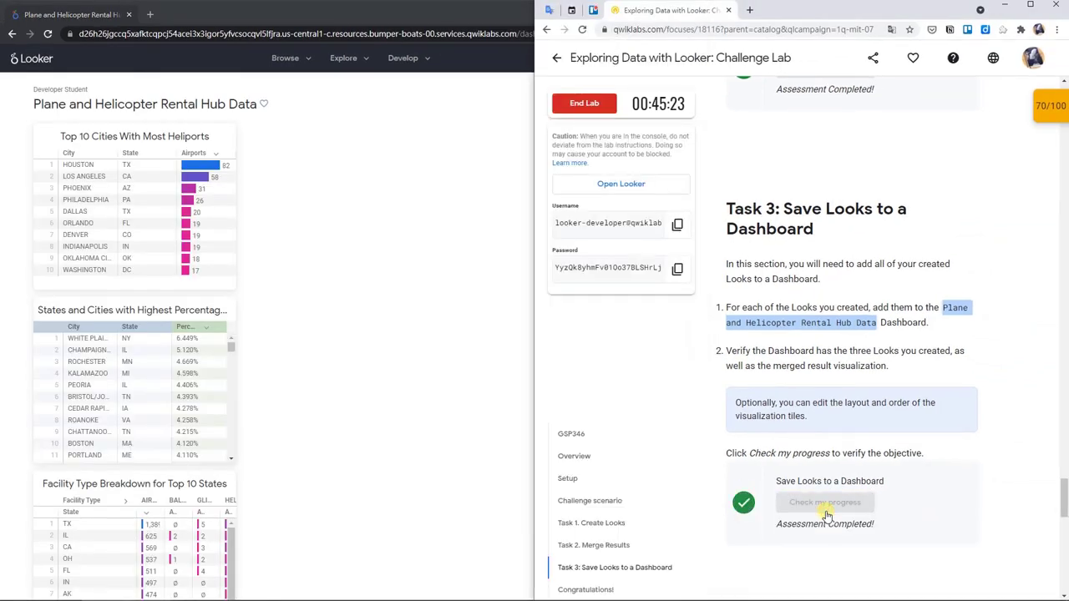
scroll(824, 515, "down", 6)
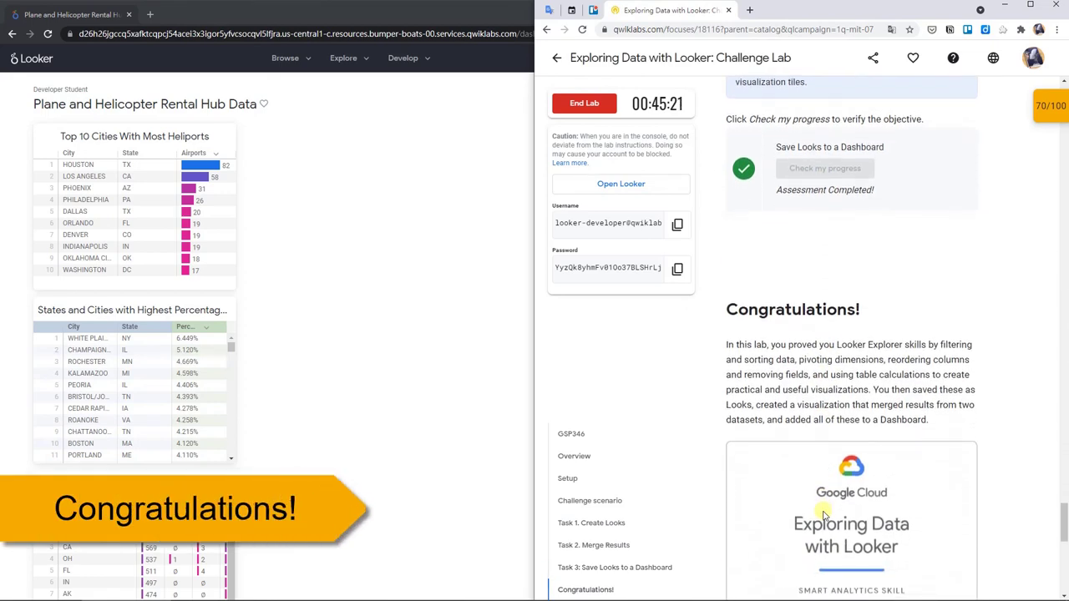
scroll(1023, 465, "down", 6)
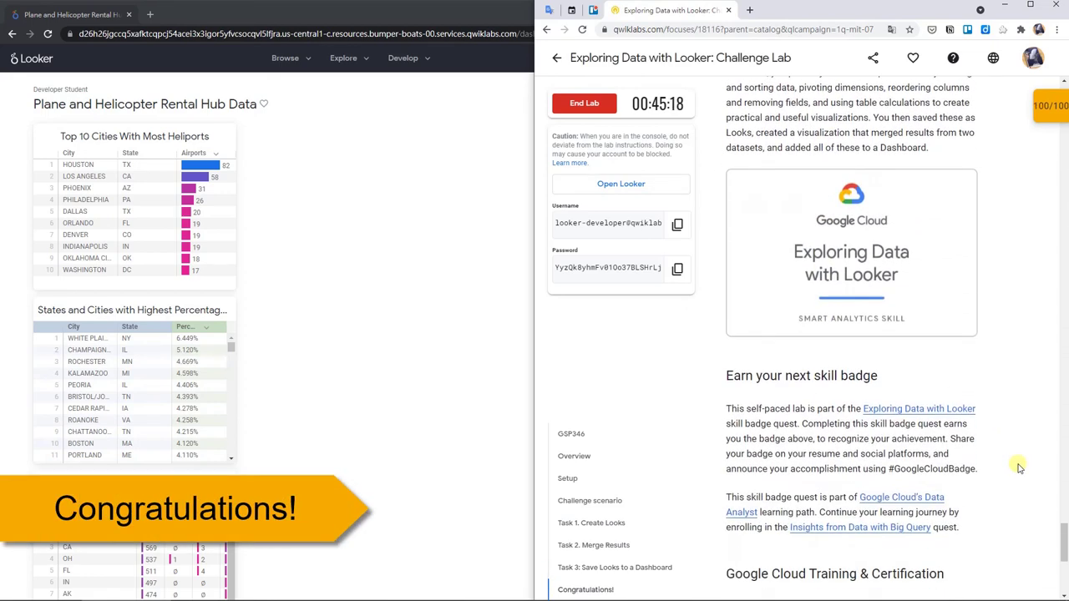